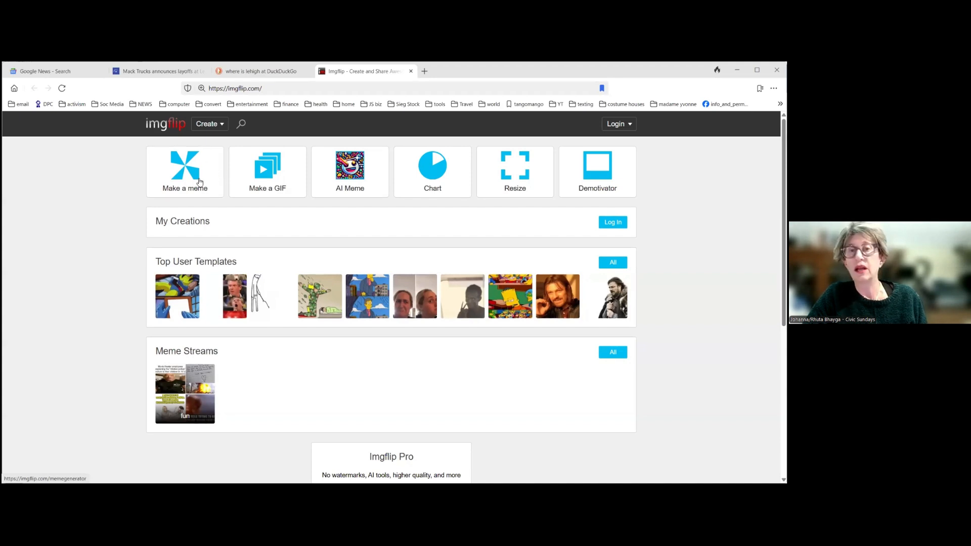
Start a new meme and upload the copied Mack Trucks article screenshot as a custom template
click(194, 171)
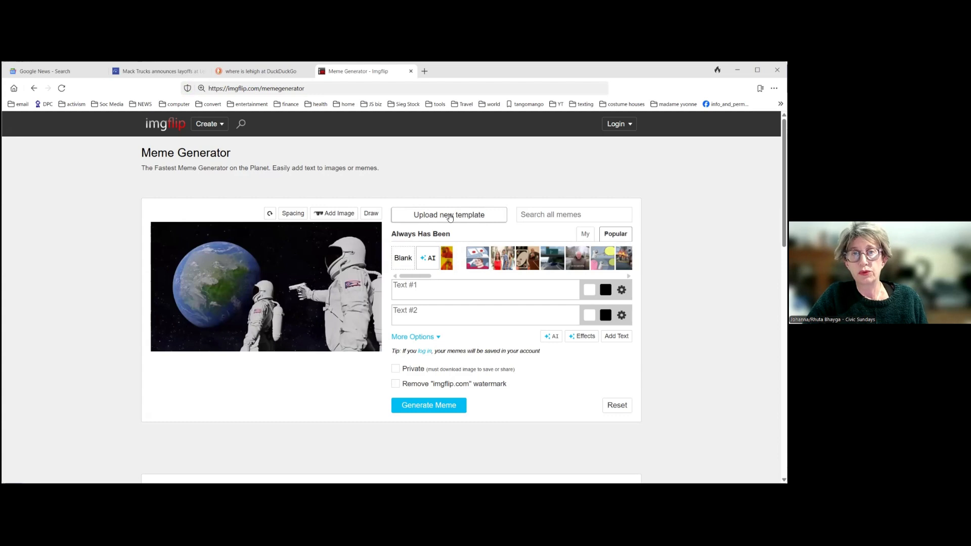
click(450, 218)
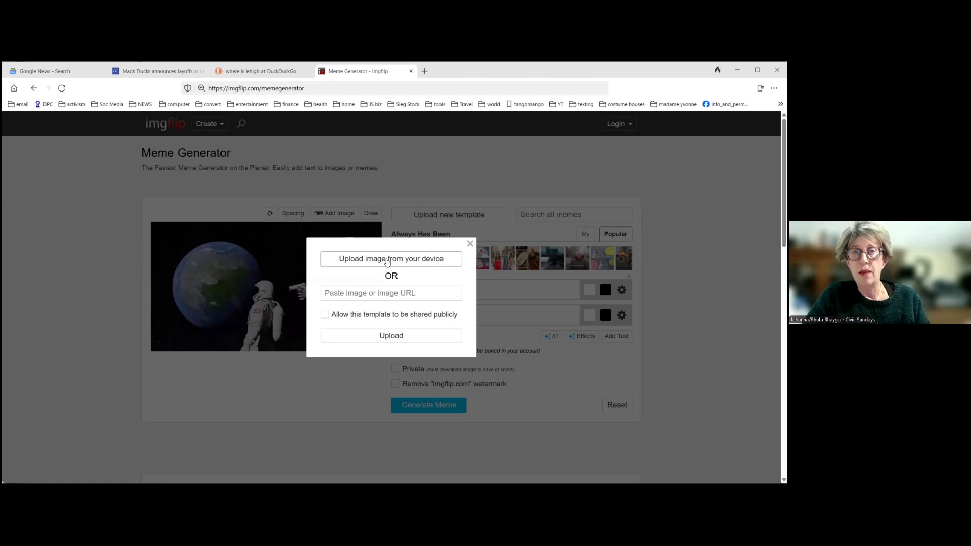
click(383, 294)
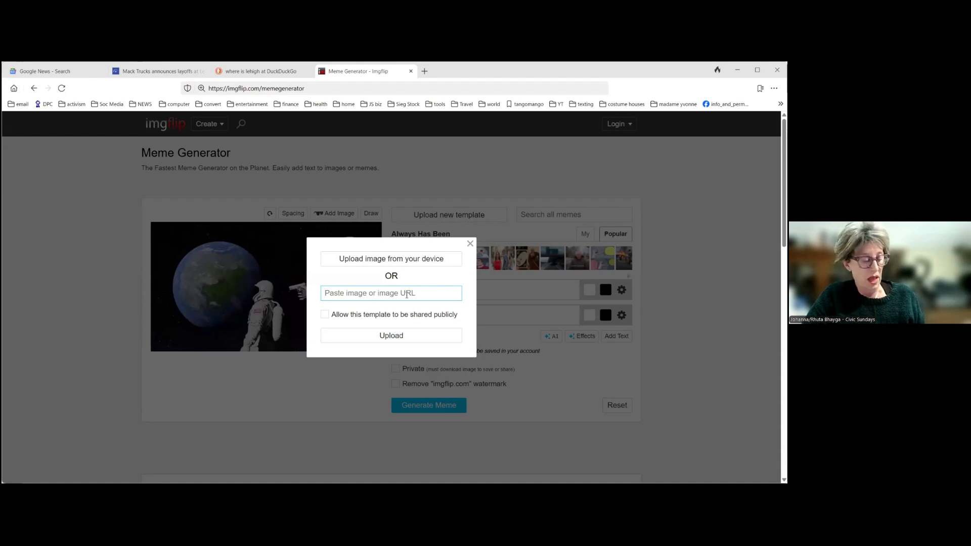
key(ctrl+v)
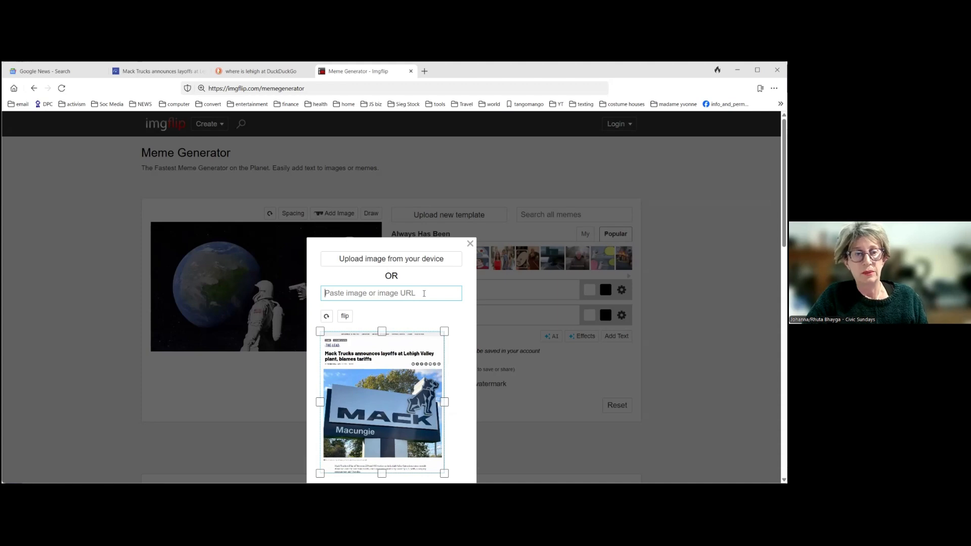
scroll(439, 294, down, 2)
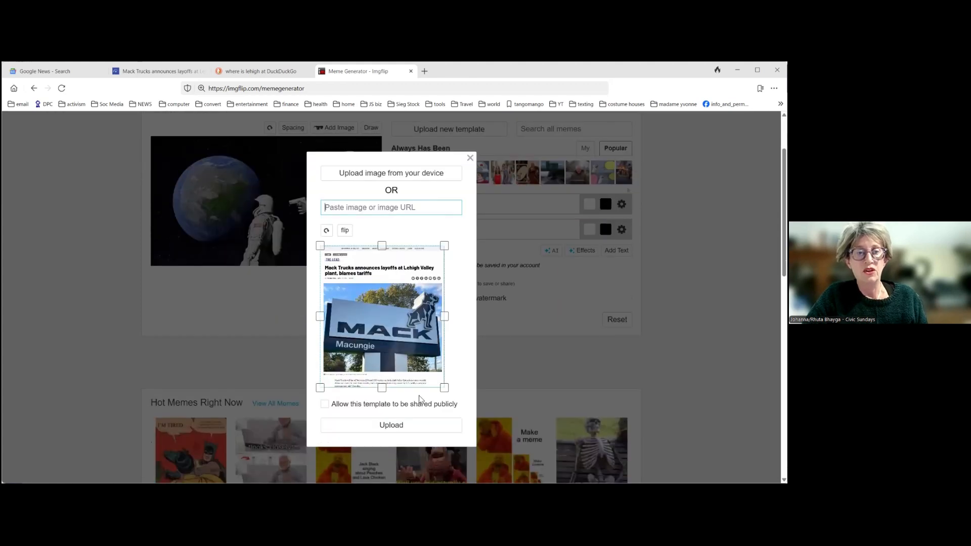
click(396, 426)
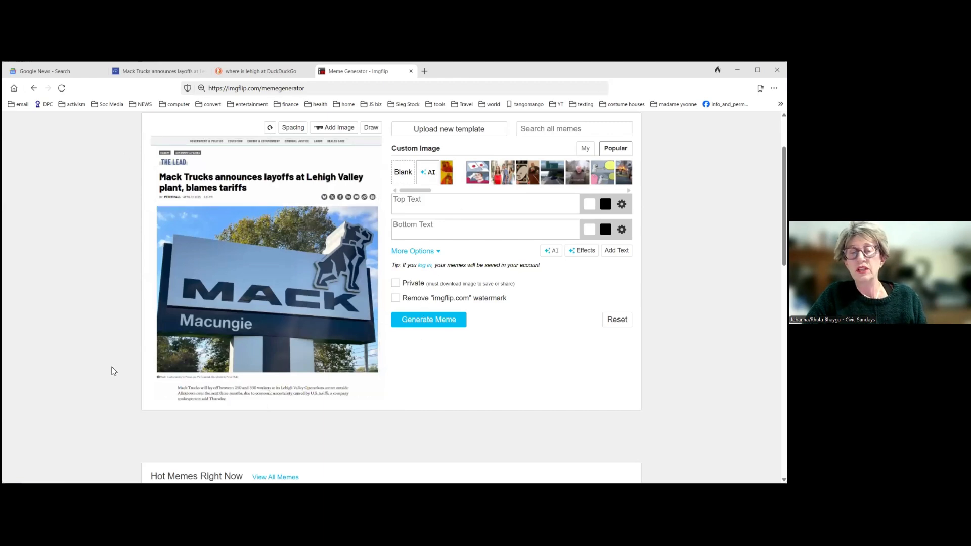
Enter "blame trump" as the top text and "mack trucks, lehigh valley, pa - 4/18/25" as the bottom text
click(473, 198)
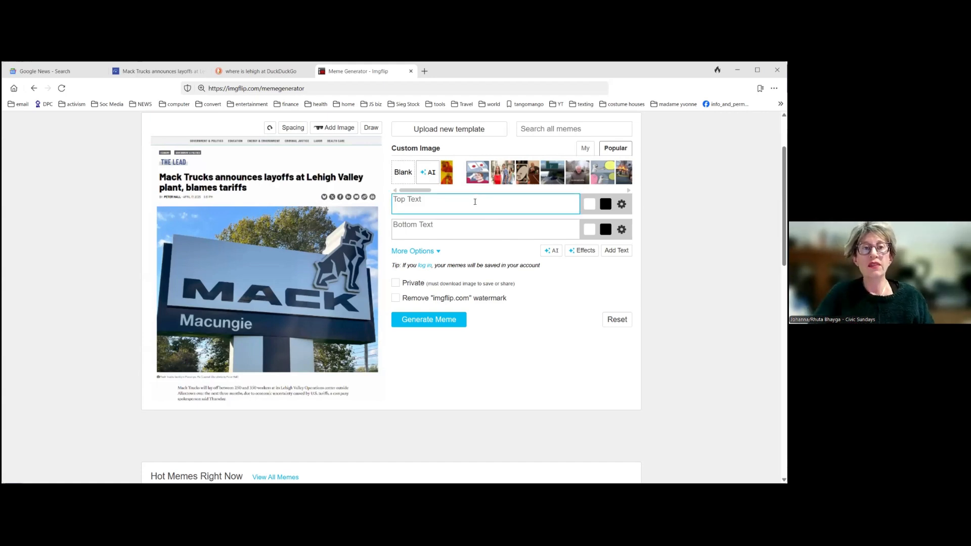
text(blame trump)
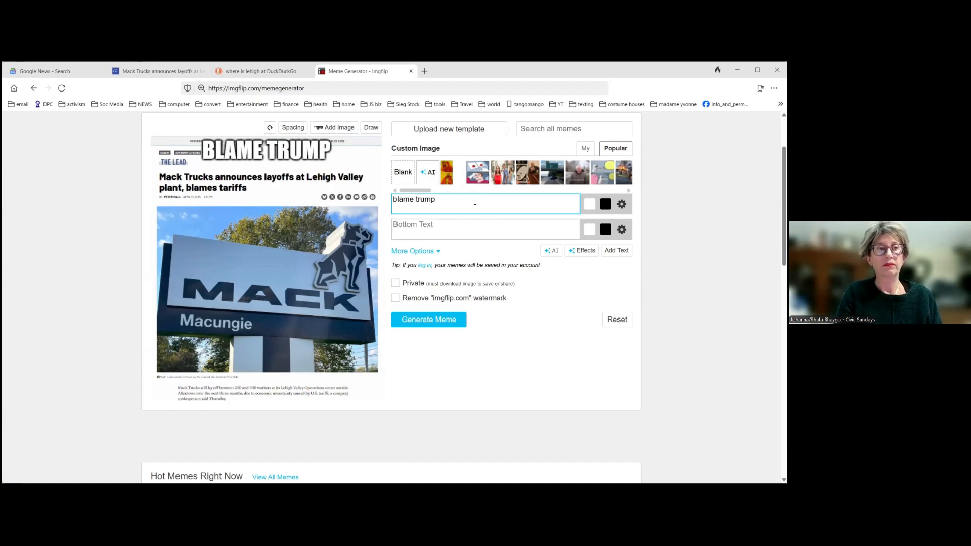
click(411, 225)
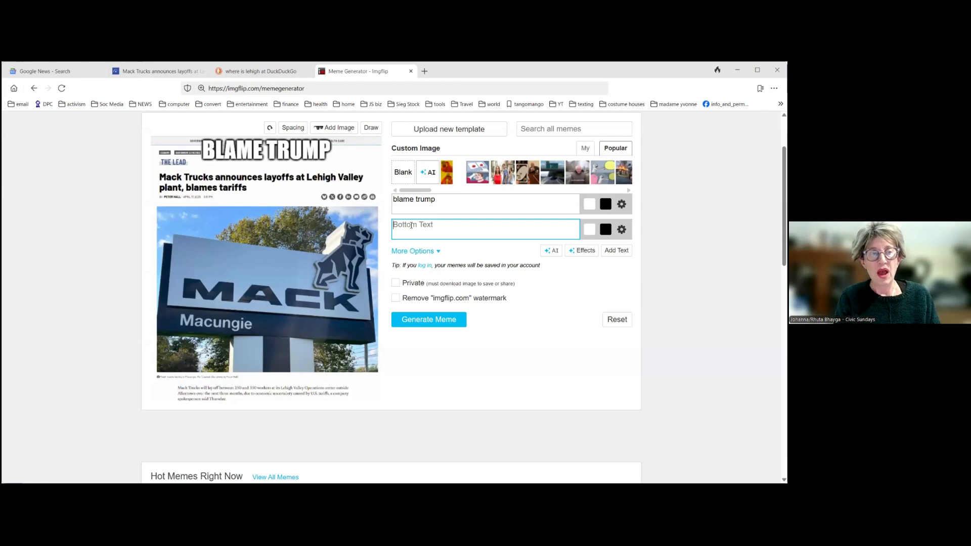
text(mack tru)
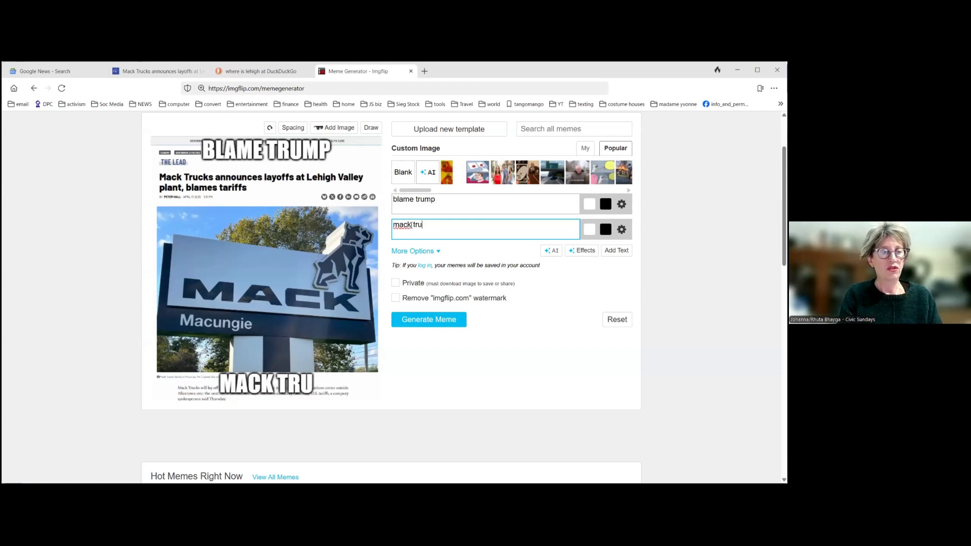
text(cks, )
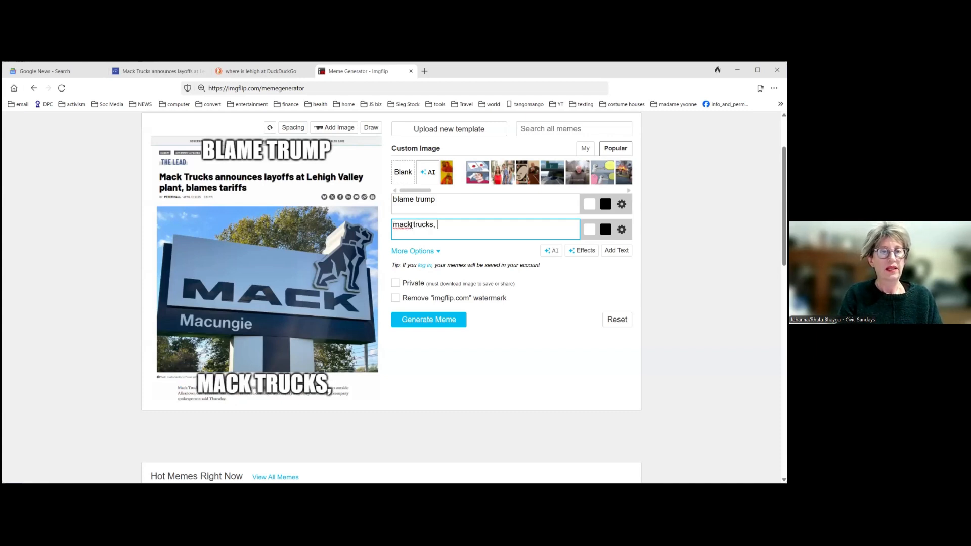
text(lehigh valle)
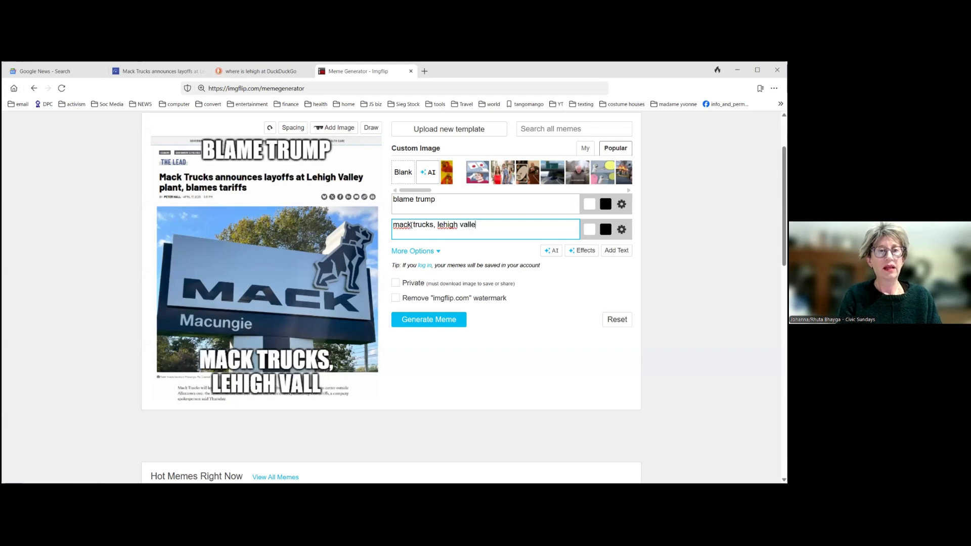
text(y, pa - )
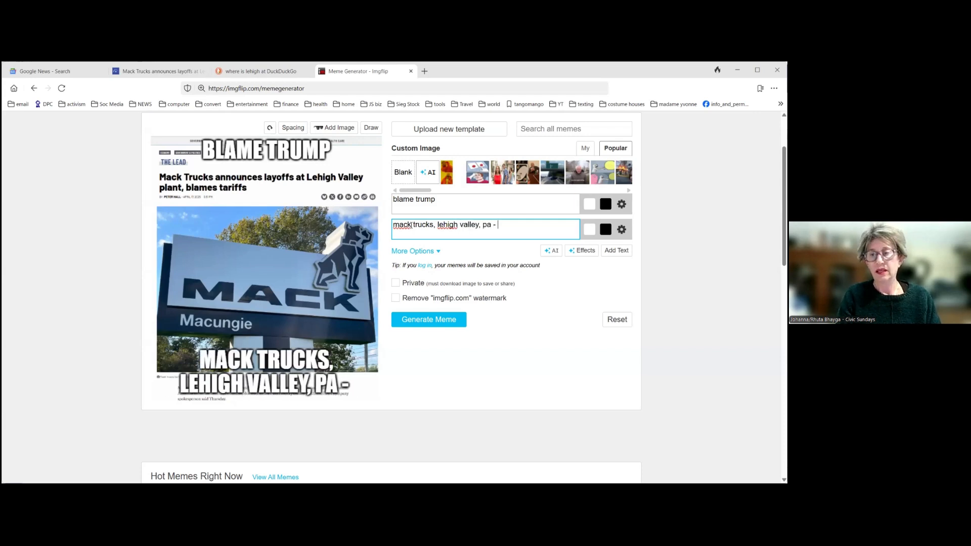
text(4/18/25)
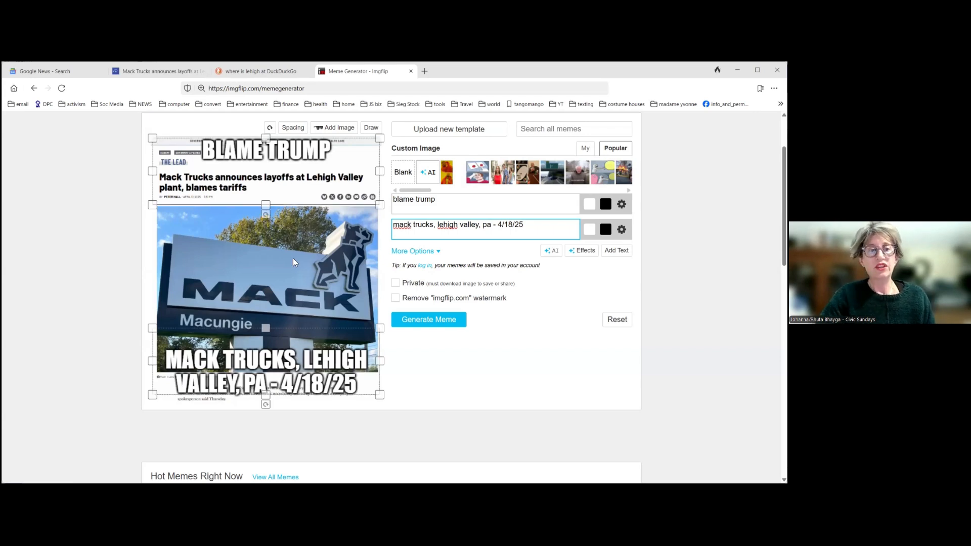
Shrink the bottom caption's box to fit the text on one line over the photo's lower edge, and nudge the top caption slightly
mouse_move(380, 337)
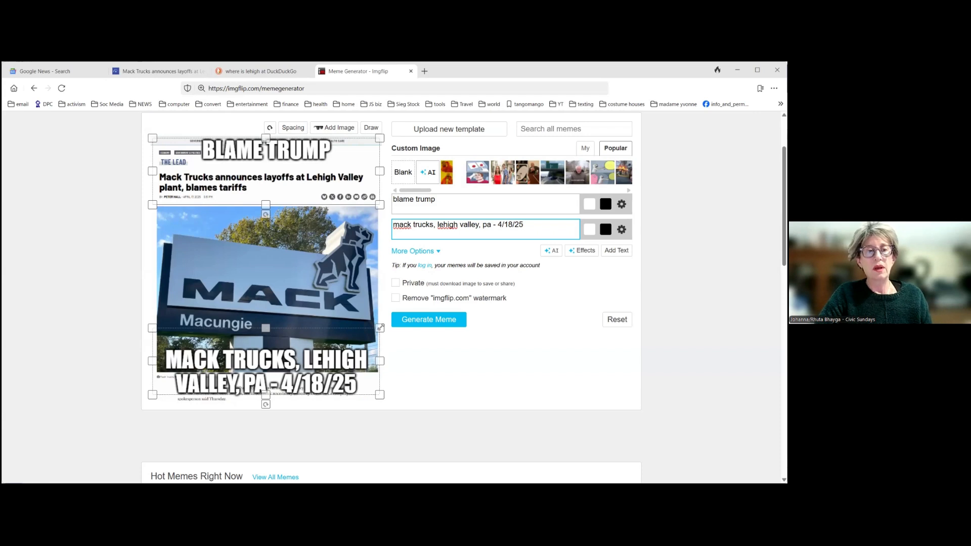
drag(380, 327, 352, 357)
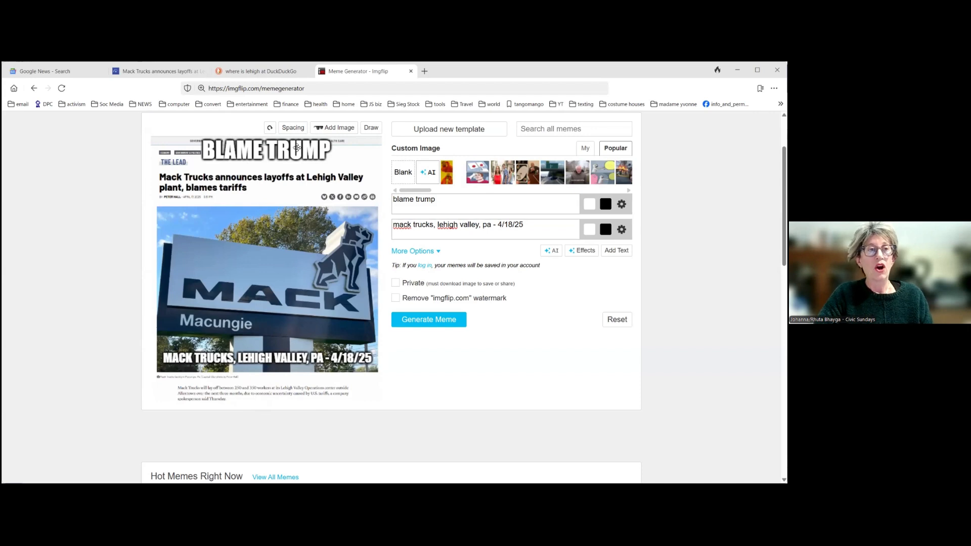
mouse_move(297, 148)
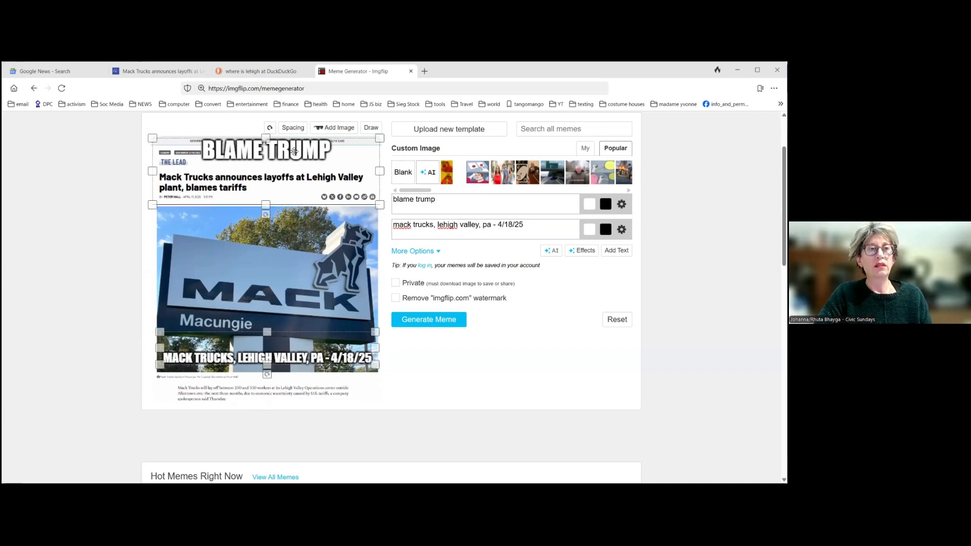
drag(293, 152, 296, 151)
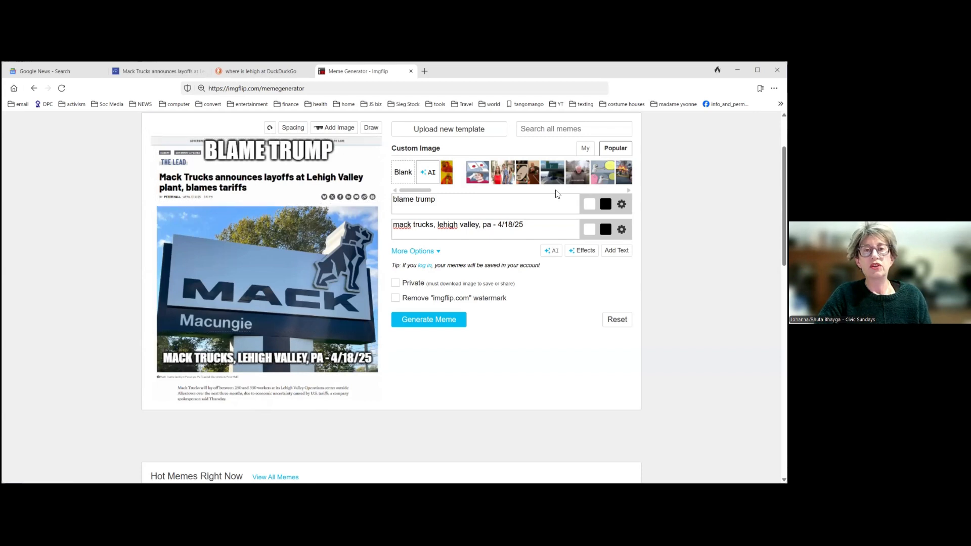
Colour the top caption red and set its maximum font size to 58 px
click(588, 203)
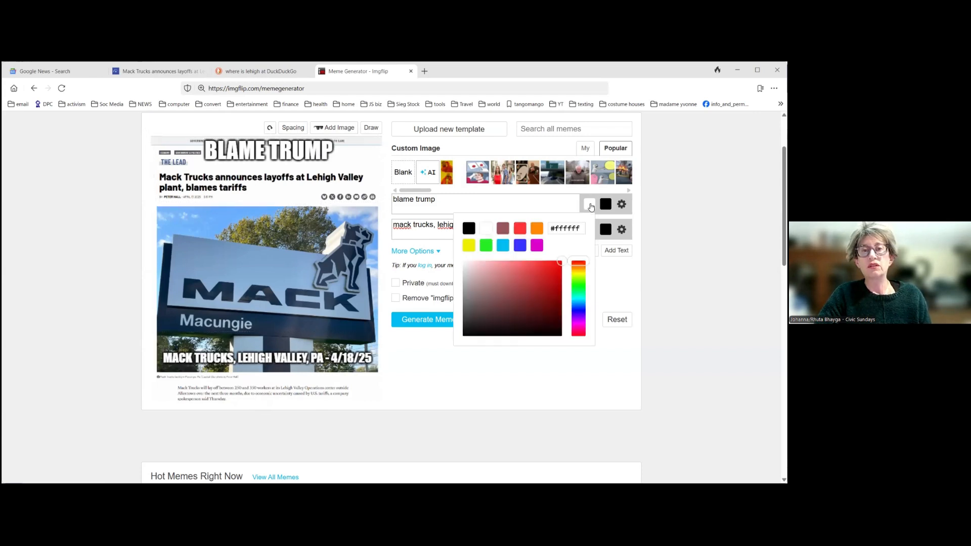
click(518, 229)
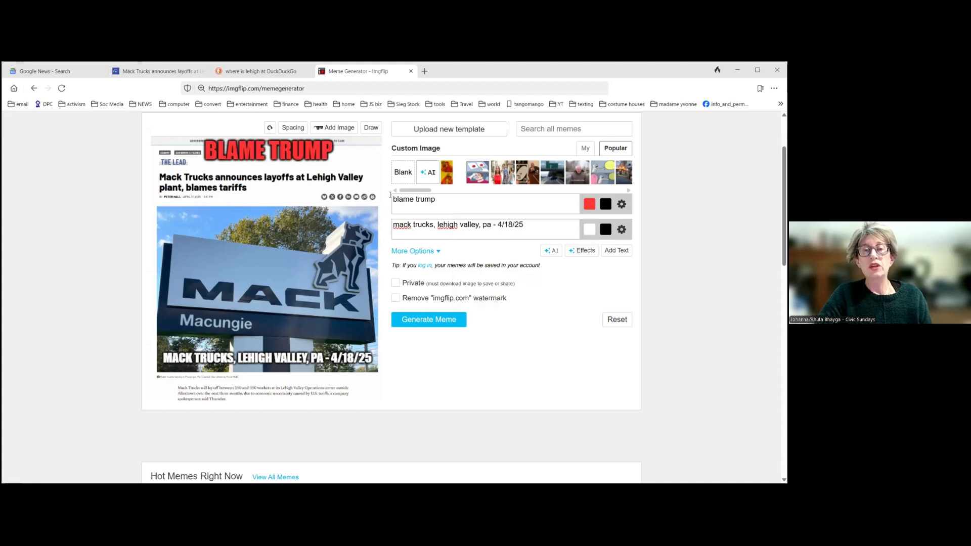
click(621, 204)
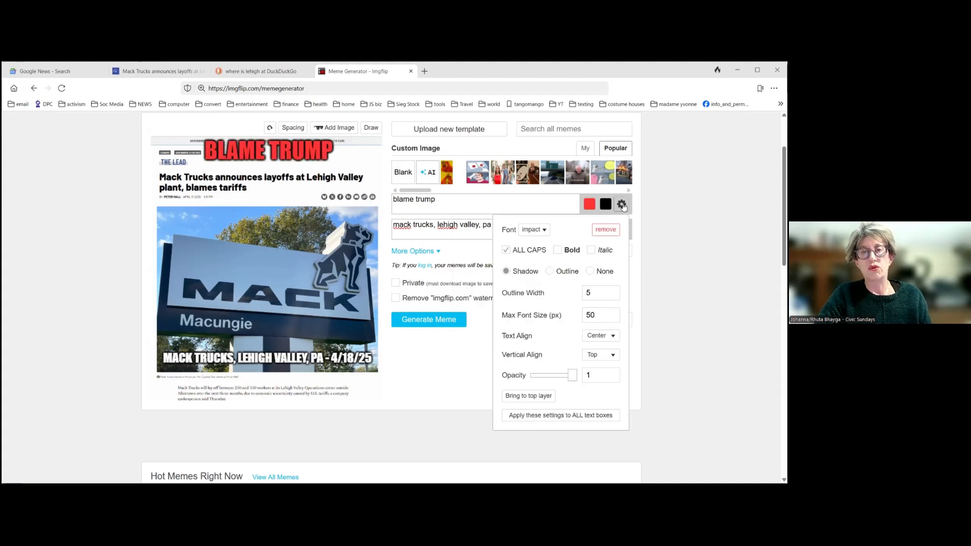
click(612, 313)
click(613, 314)
click(612, 314)
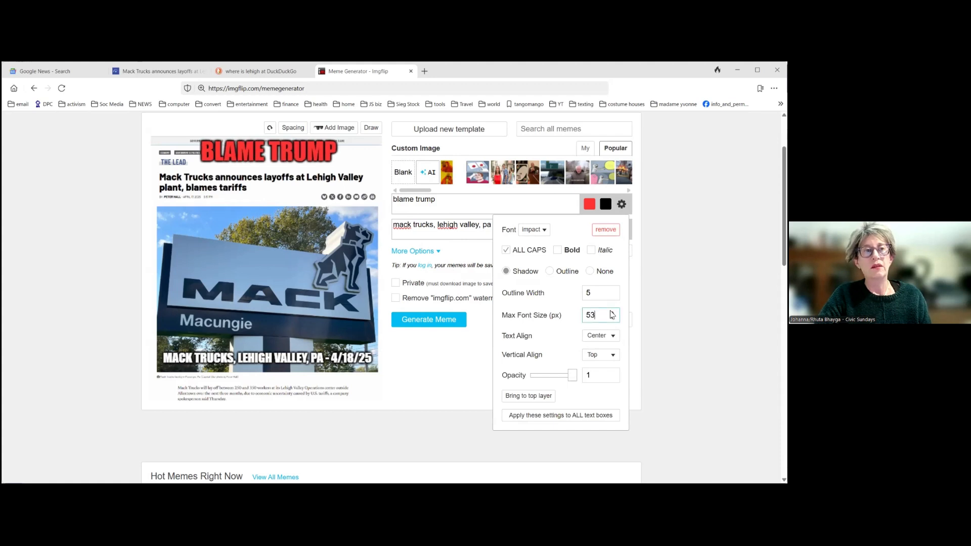
click(612, 314)
click(612, 313)
click(612, 313)
click(613, 313)
click(612, 313)
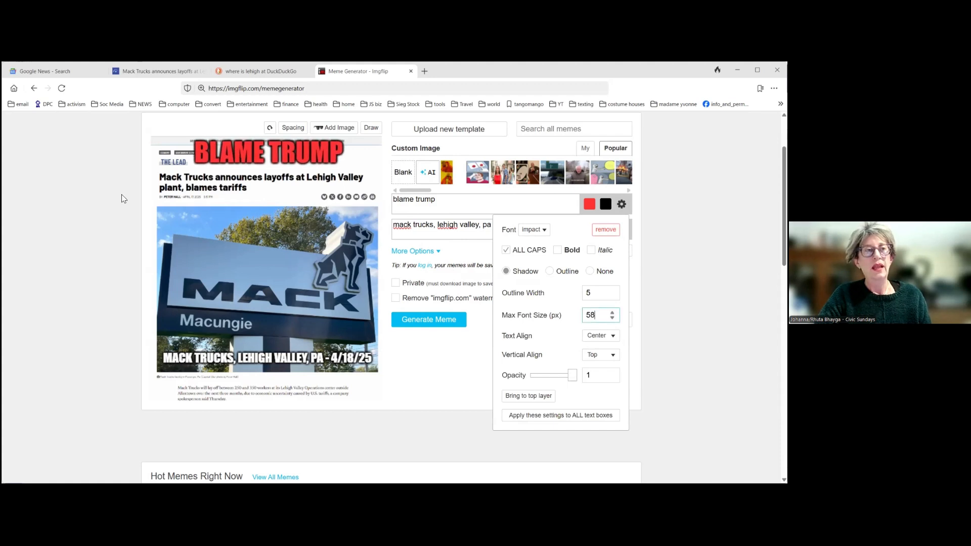
Narrow the top caption's box from its left edge so the text shifts right, clear of the "The Lead" label
mouse_move(212, 154)
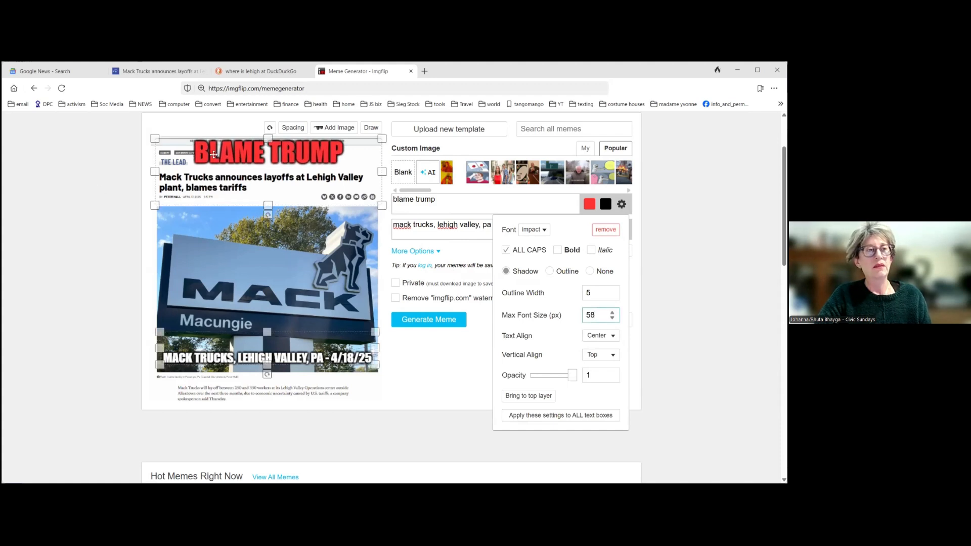
drag(155, 172, 181, 168)
click(159, 173)
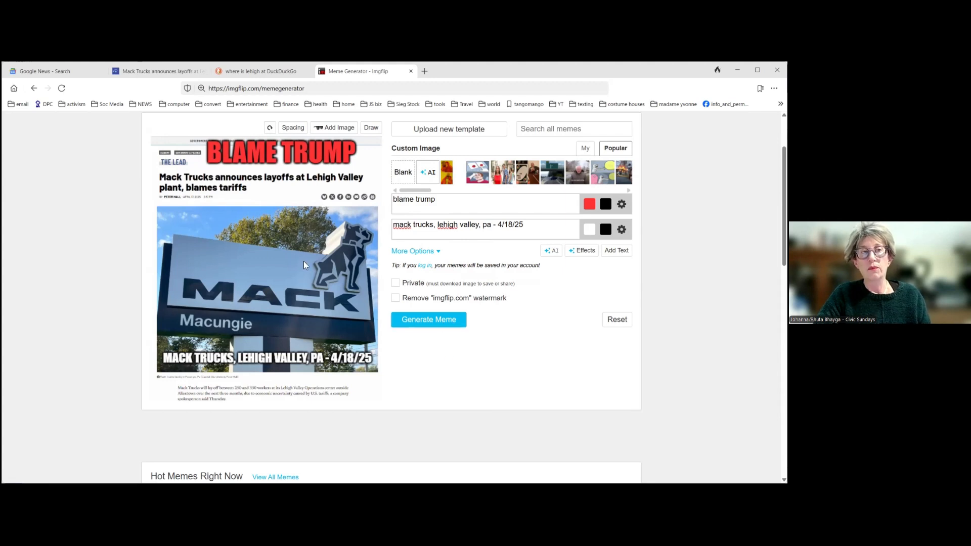
Generate the meme and copy the finished image to the clipboard
click(429, 323)
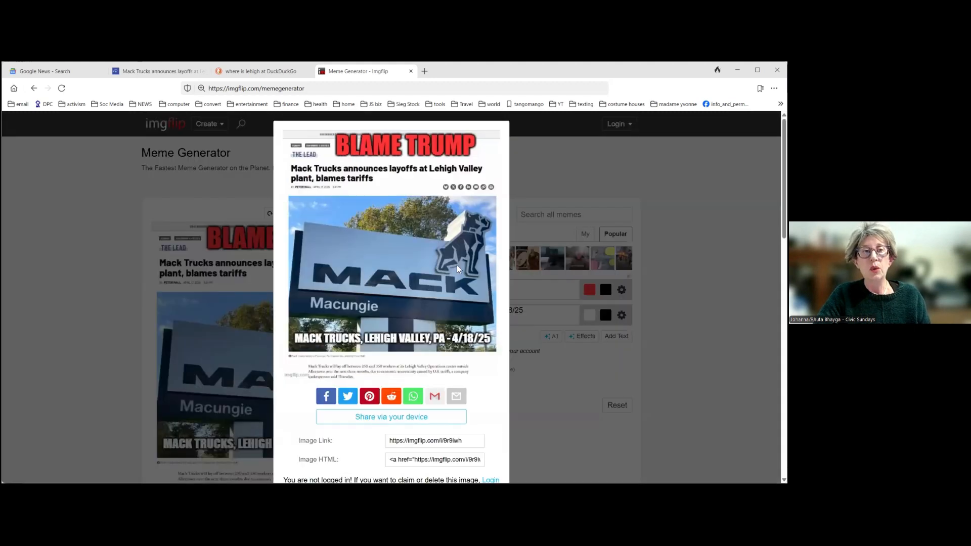
right_click(395, 225)
click(419, 336)
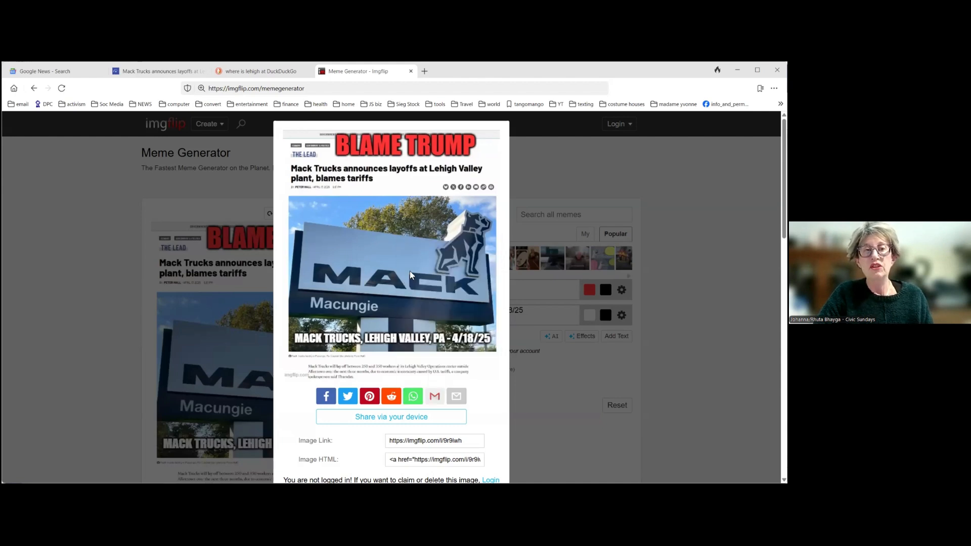
right_click(395, 247)
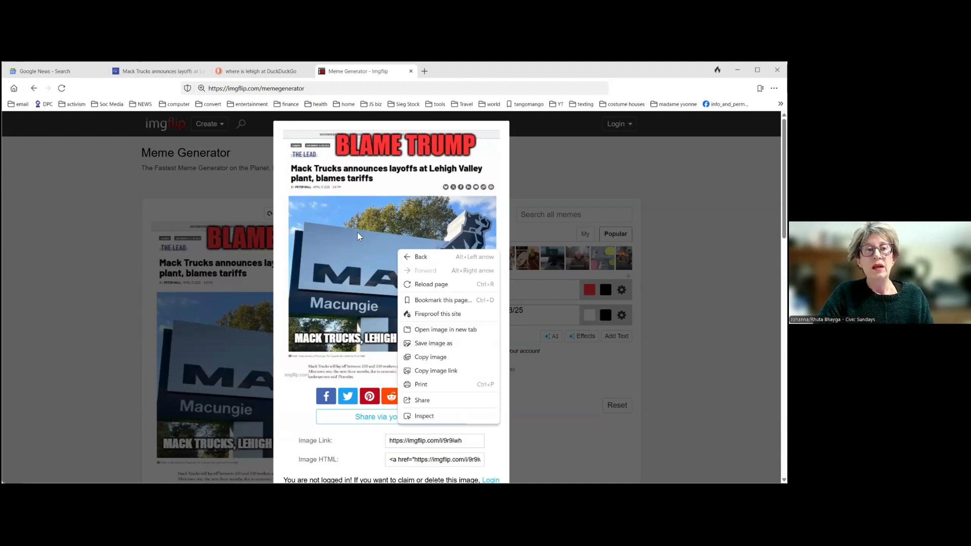
click(385, 228)
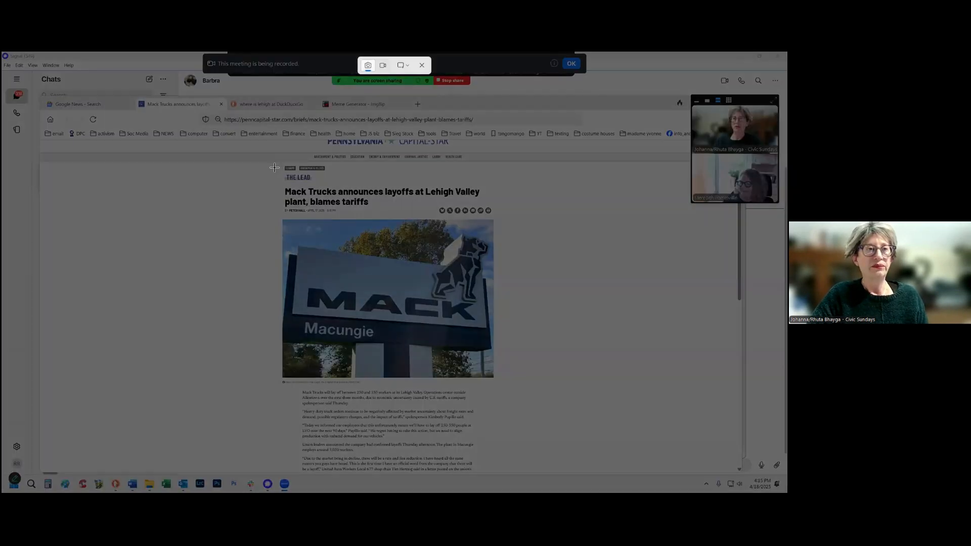
Capture a screenshot of the article from its "The Lead" label through the first paragraph, and switch to the blank Word document Document9
drag(273, 163, 500, 408)
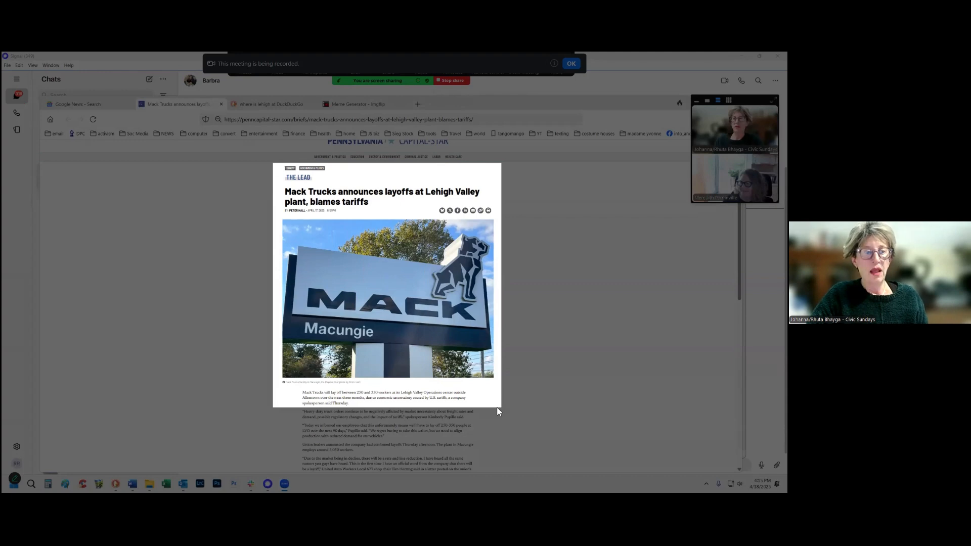
mouse_move(133, 483)
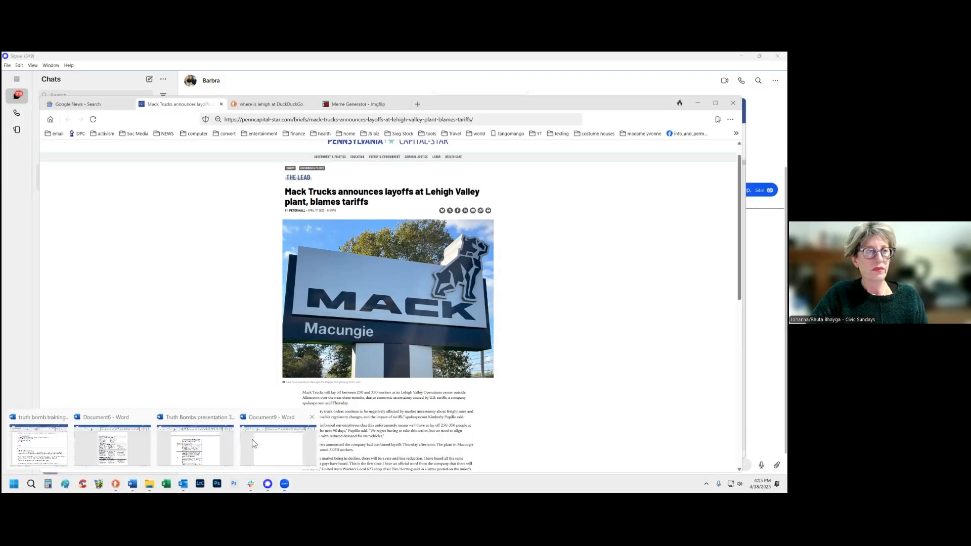
click(252, 439)
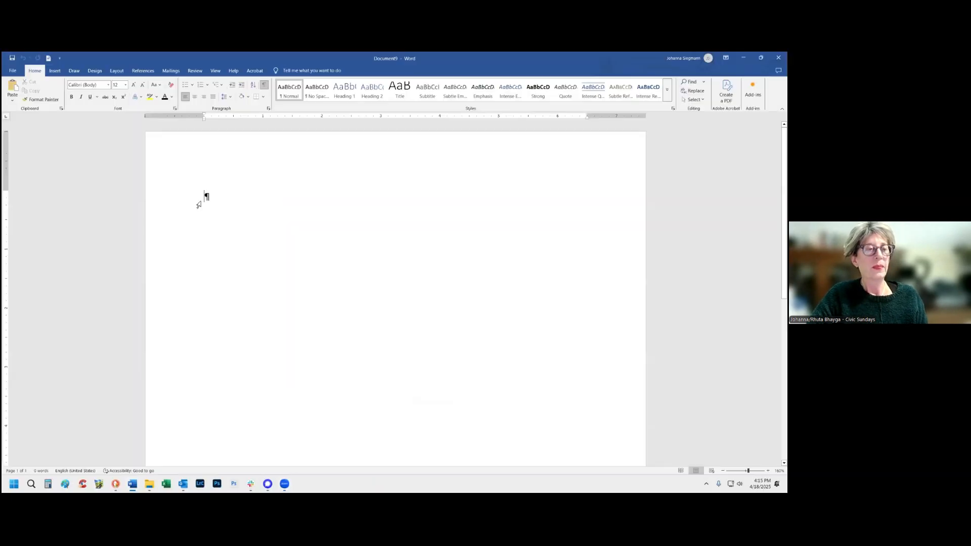
Insert a table with one column and three rows, and paste the article screenshot into its middle row
click(56, 71)
click(34, 91)
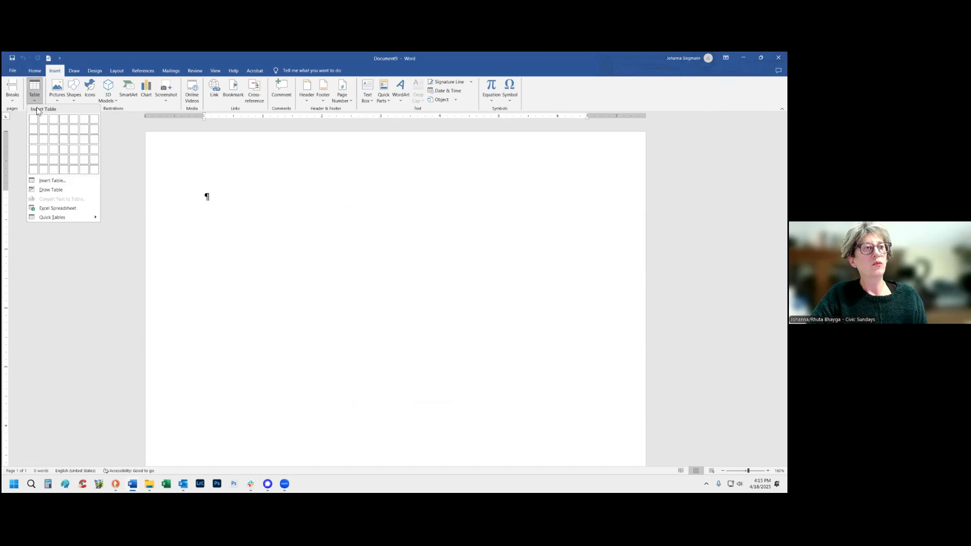
click(32, 142)
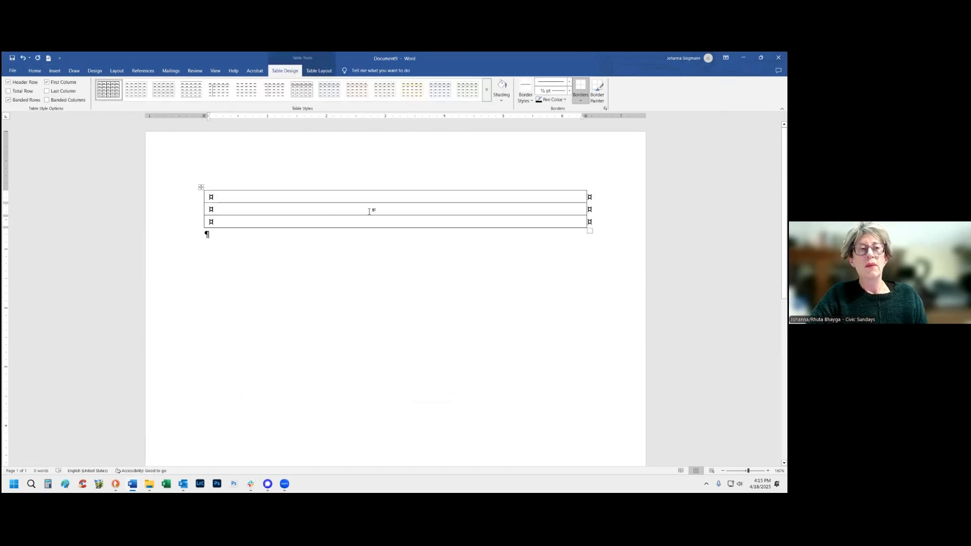
key(ctrl+v)
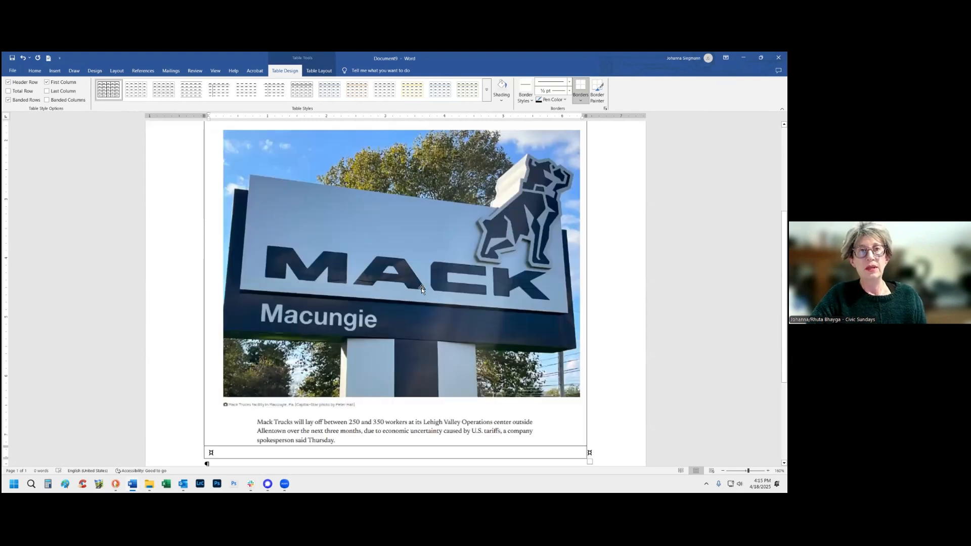
Enter the caption "BLAME TRUMP" in the table's first row and centre it
scroll(394, 227, up, 4)
scroll(389, 215, down, 6)
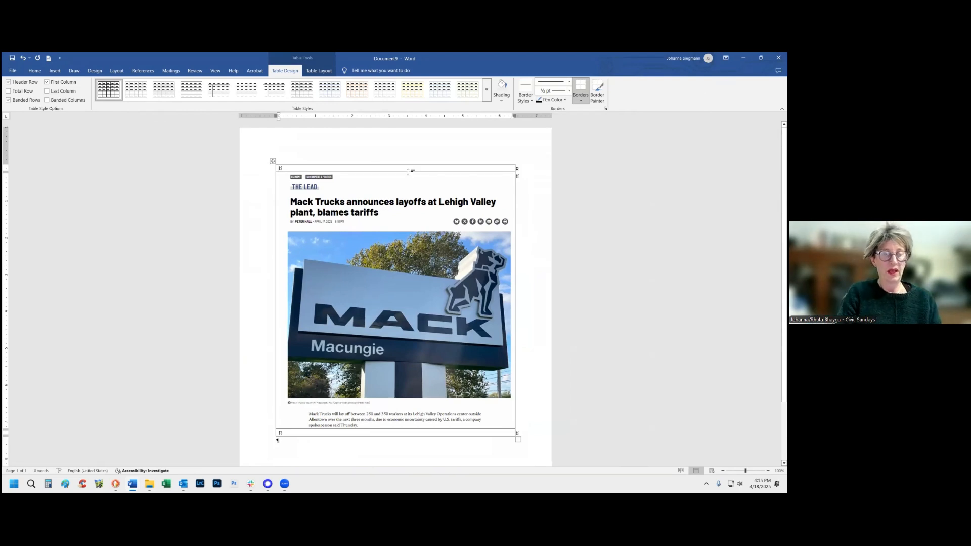
click(408, 172)
text(BLAME)
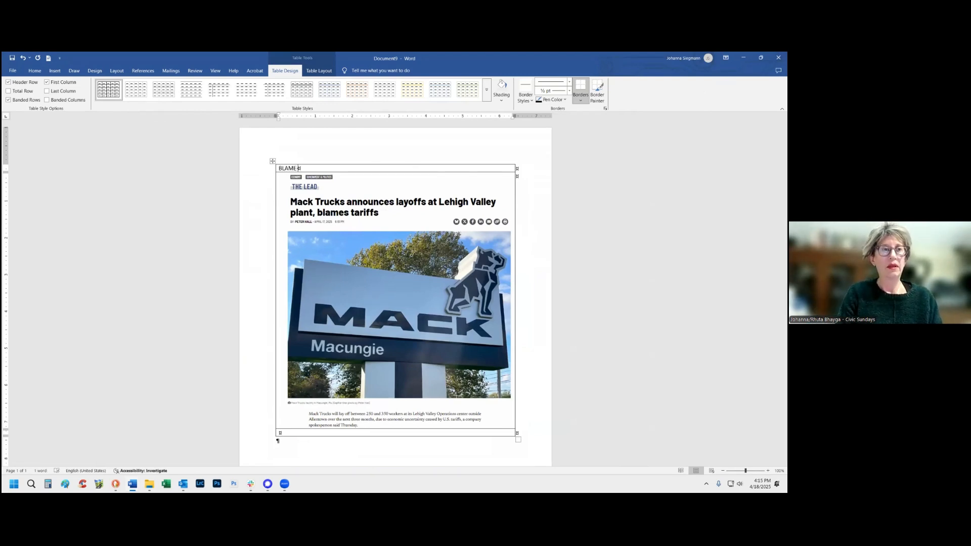
text( TRUMP)
triple_click(412, 173)
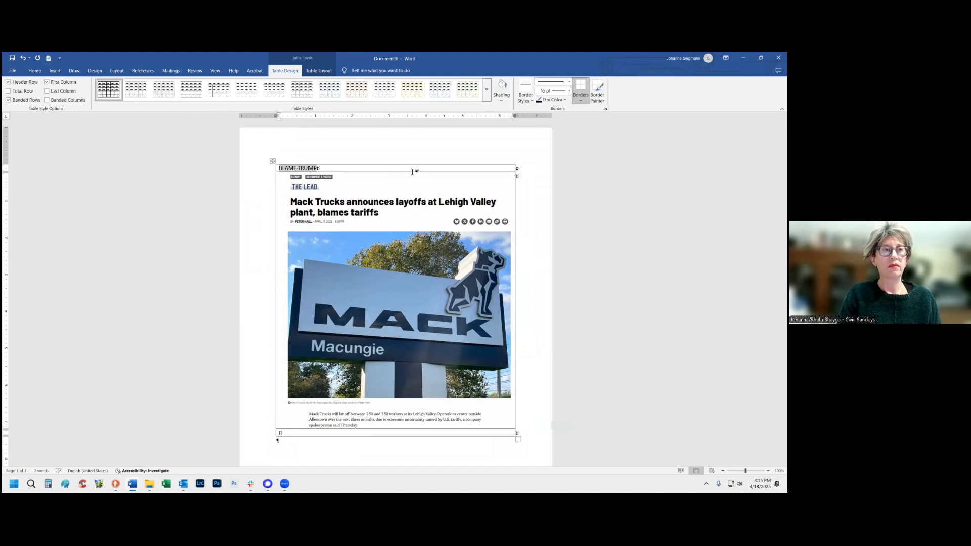
key(ctrl+e)
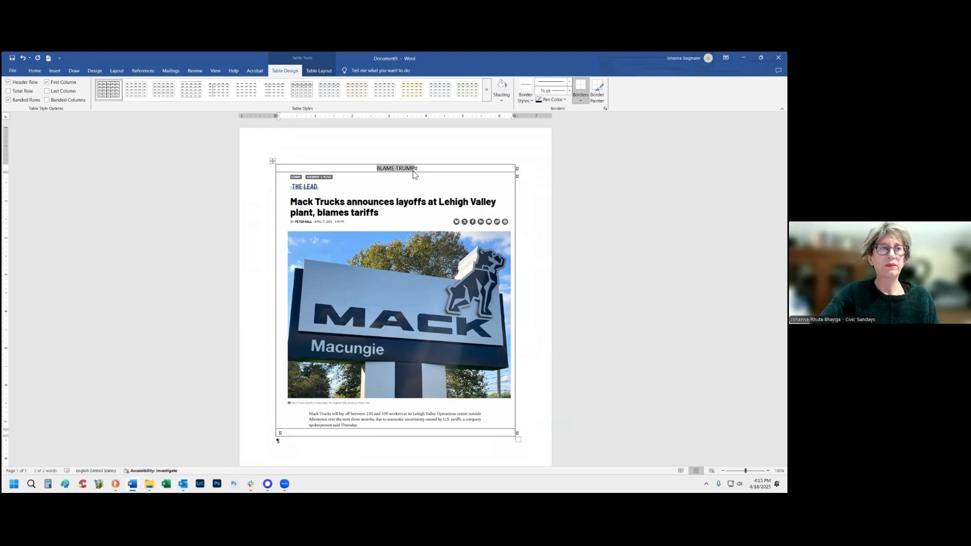
Format the "BLAME TRUMP" caption in bold red at 48 pt and hide the document's formatting marks
click(53, 72)
click(34, 73)
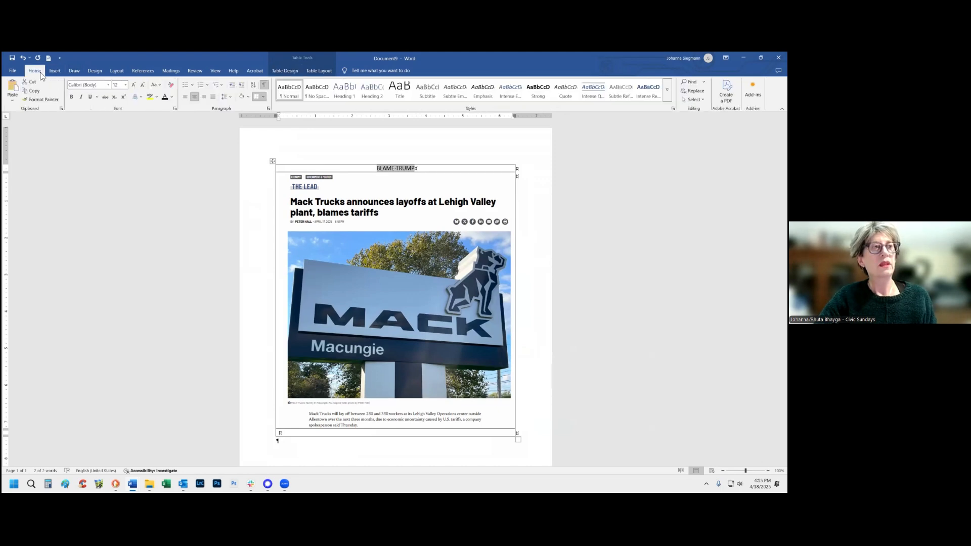
click(171, 97)
click(177, 222)
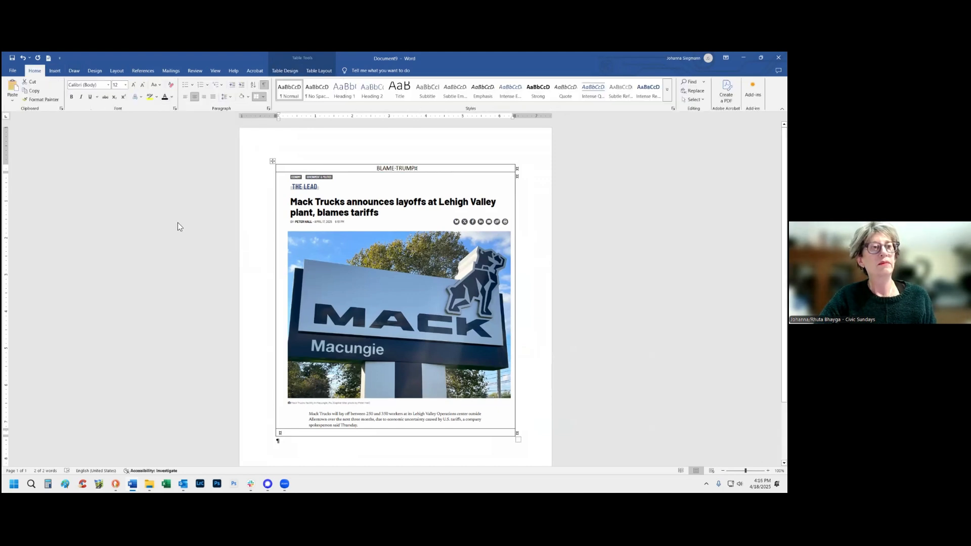
click(71, 97)
click(133, 85)
click(133, 85)
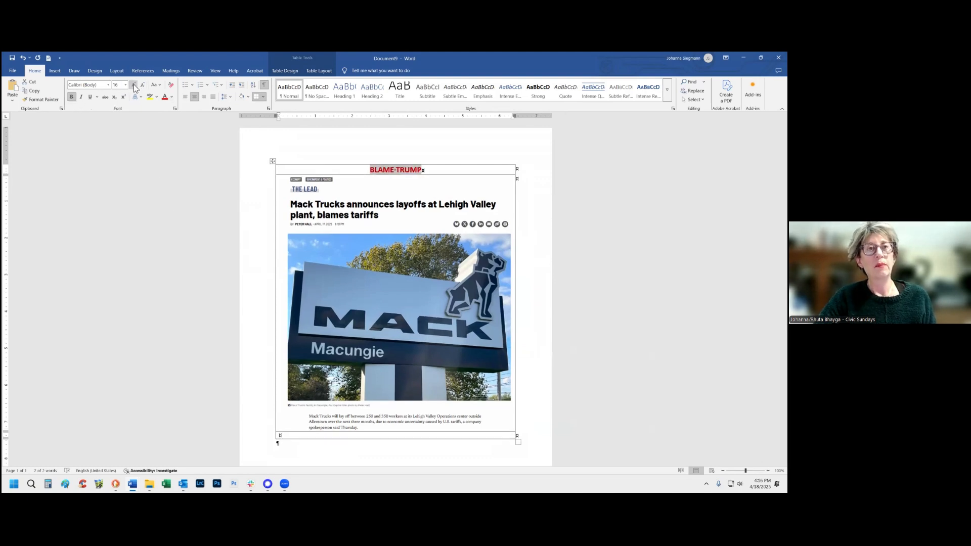
click(133, 85)
click(134, 85)
click(134, 85)
click(133, 85)
click(134, 85)
click(134, 85)
click(133, 85)
click(134, 85)
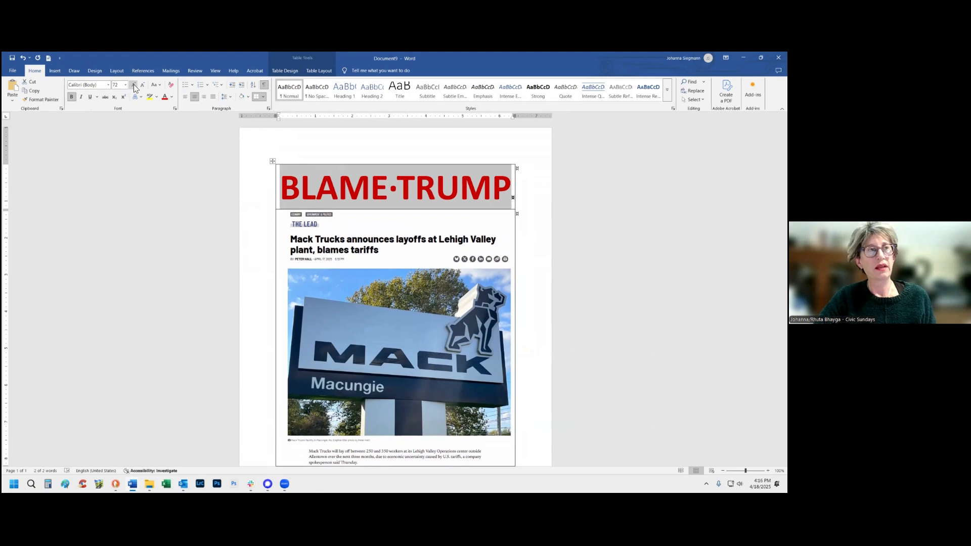
click(142, 85)
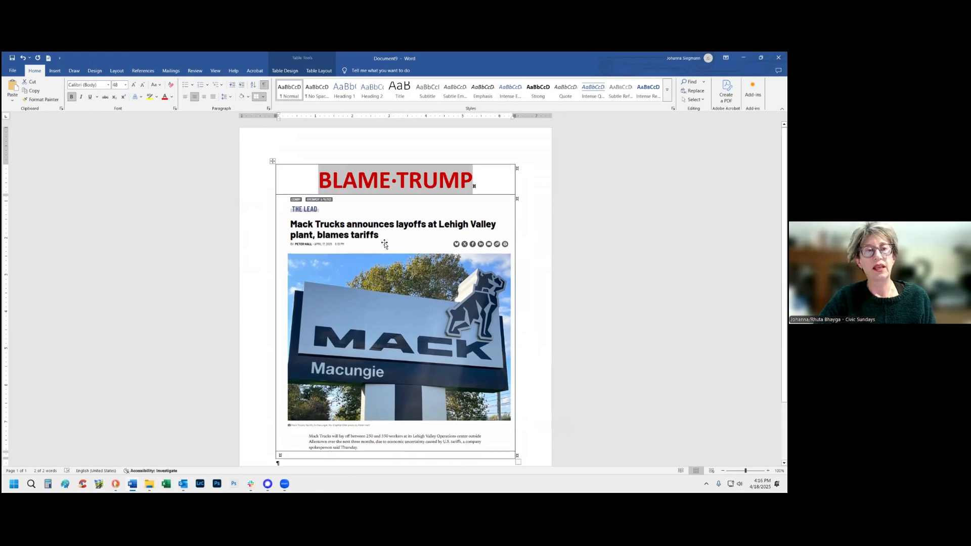
click(263, 85)
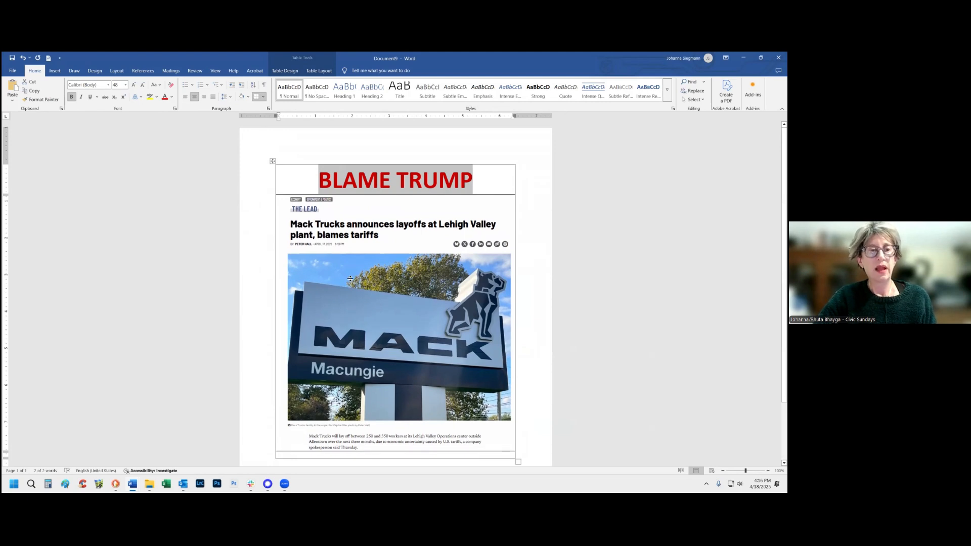
Enter "MACK TRUCK, LEHIGH VALLEY, PA – 4/18/25" in the table's third row below the article screenshot
scroll(375, 383, down, 3)
click(375, 384)
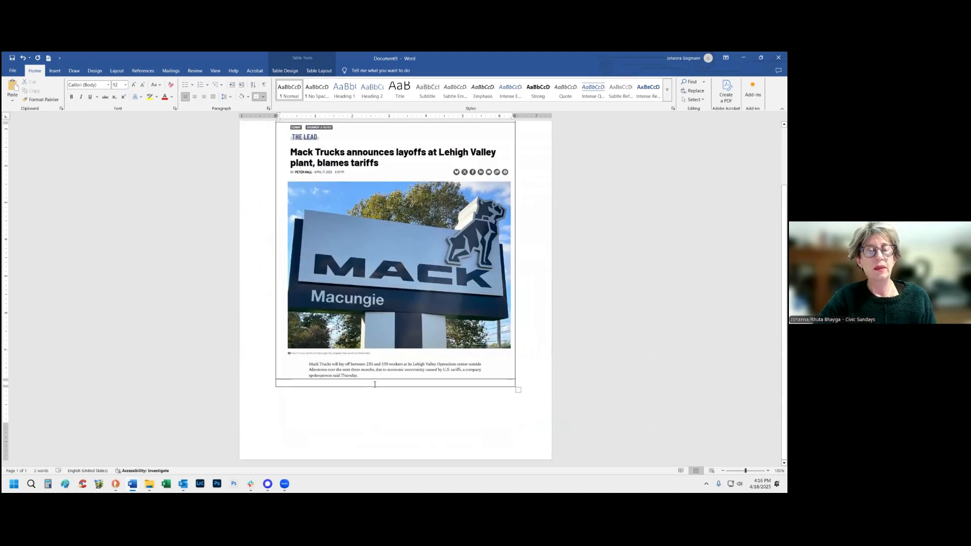
text(M)
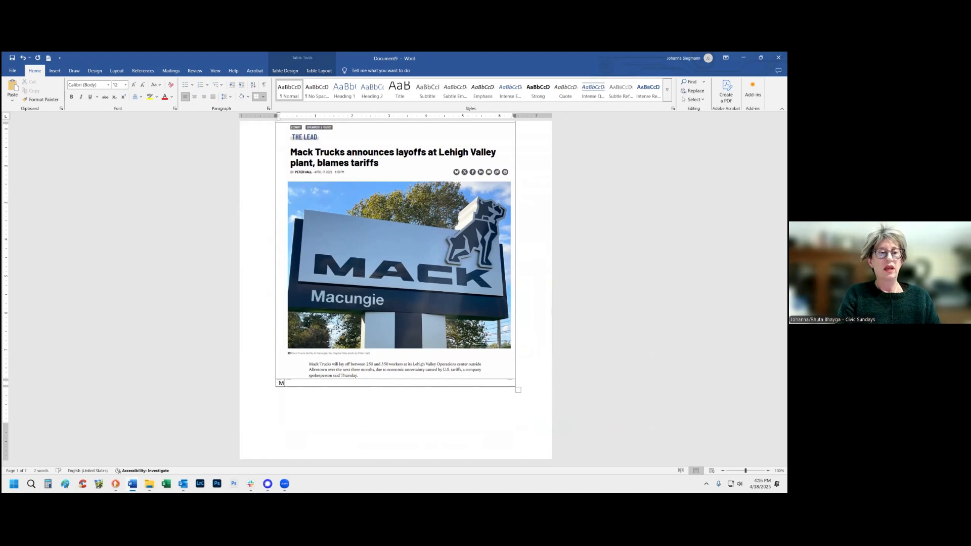
text(ACK T)
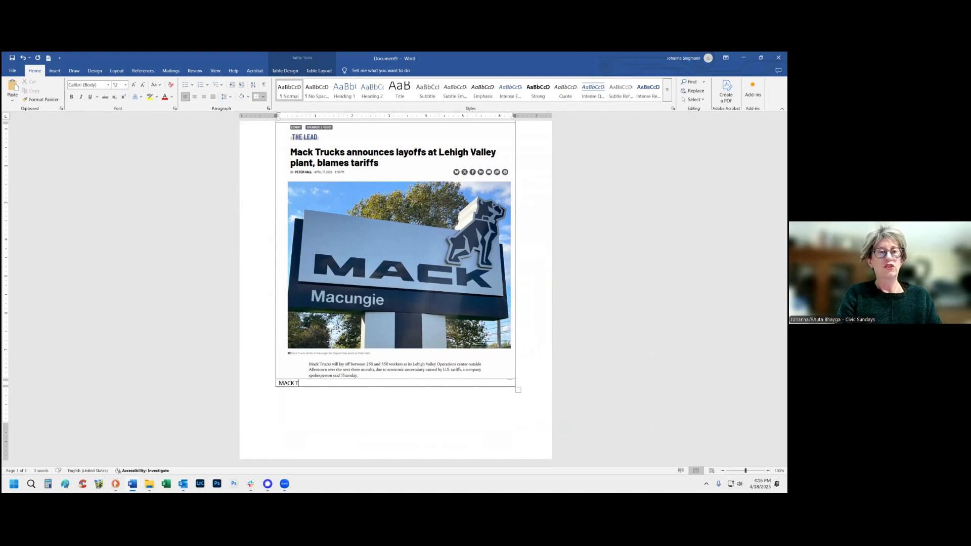
text(RUCK, LEHIGH VALLEY)
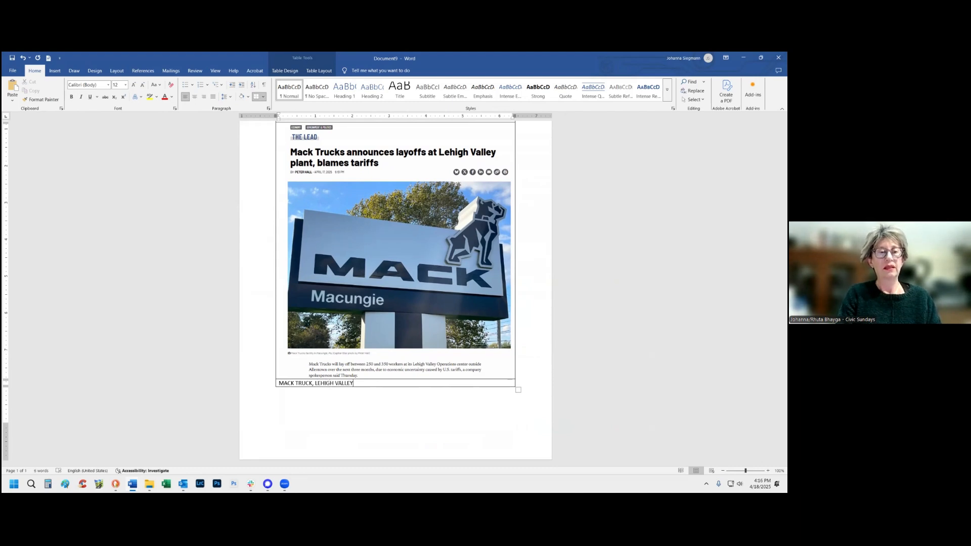
text(- 4)
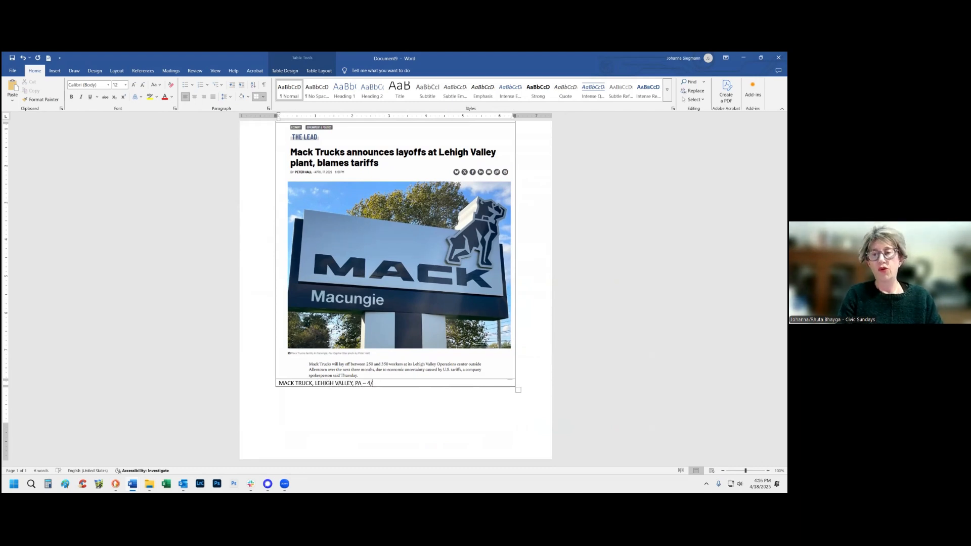
text(/18/25)
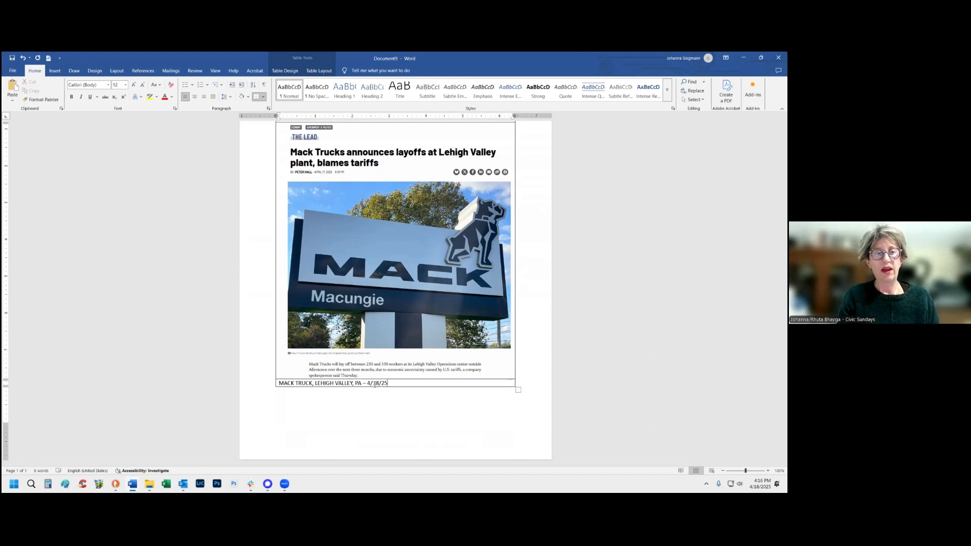
Centre the Mack Truck caption in the third row and format it in bold red at 20 pt
triple_click(375, 387)
key(ctrl+e)
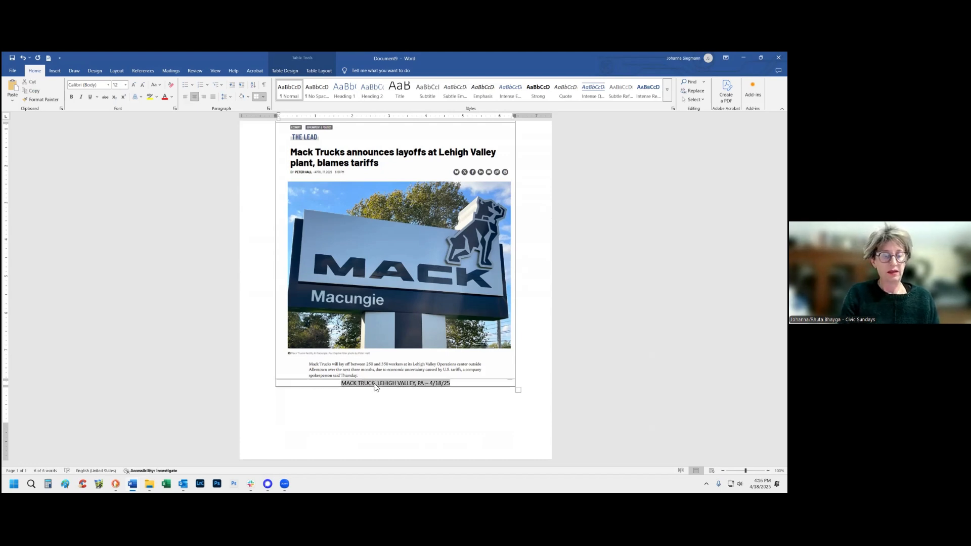
key(ctrl+b)
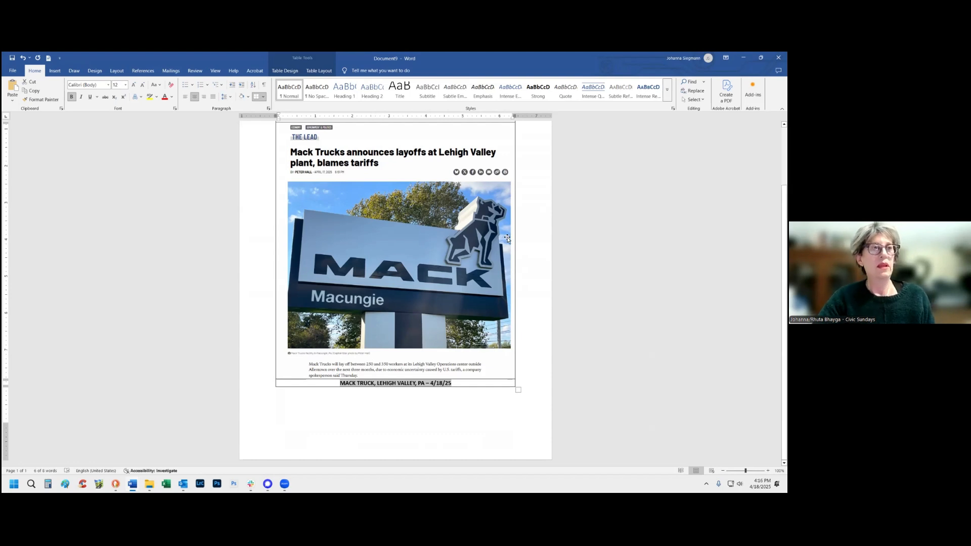
click(164, 97)
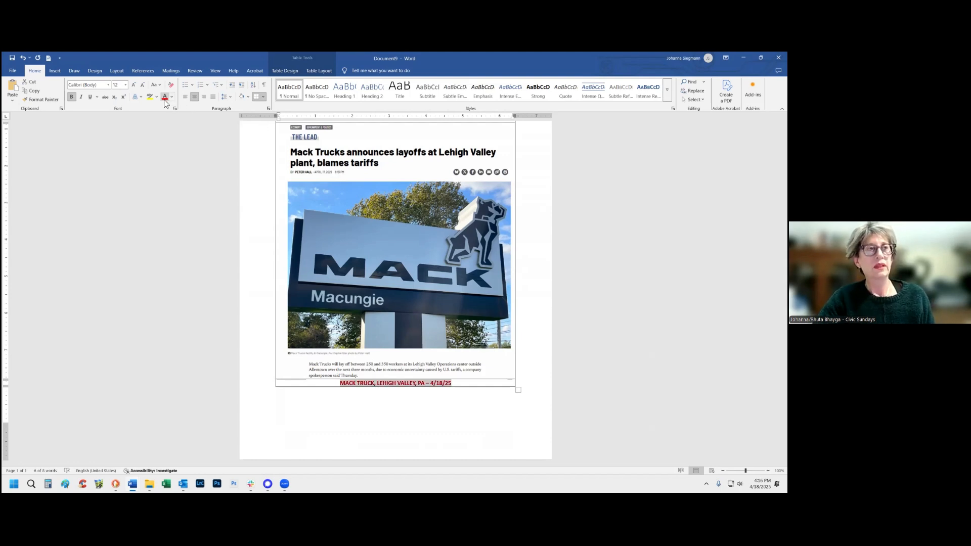
click(134, 86)
click(134, 86)
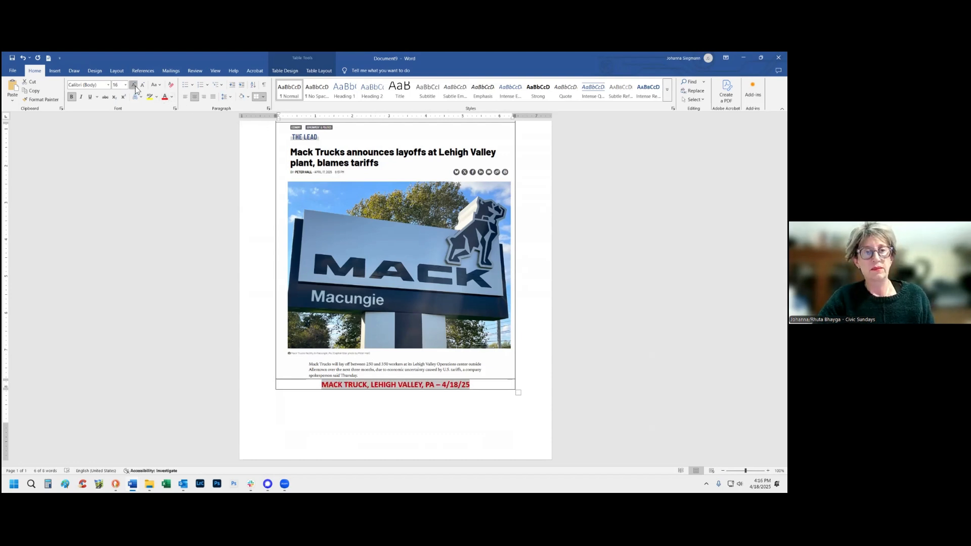
click(134, 86)
click(134, 86)
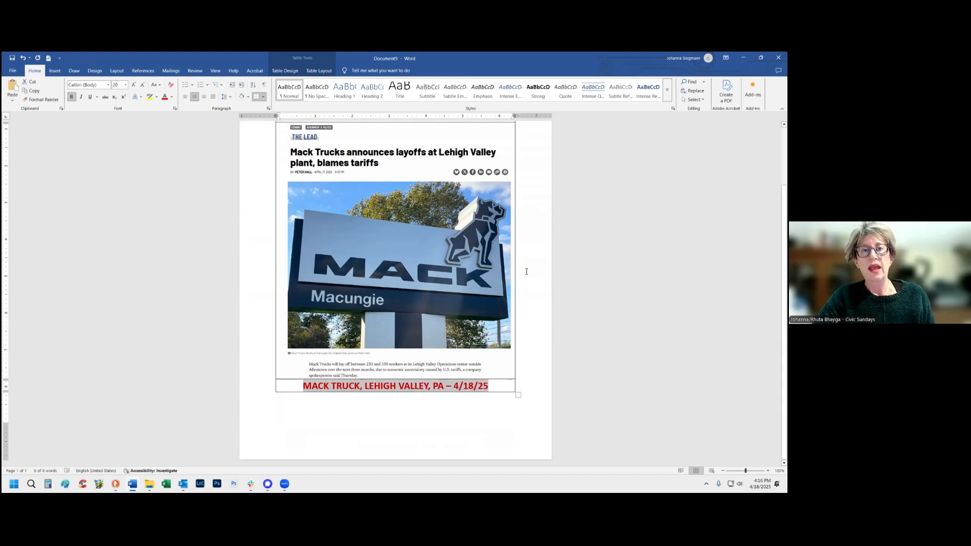
click(524, 287)
scroll(543, 308, up, 2)
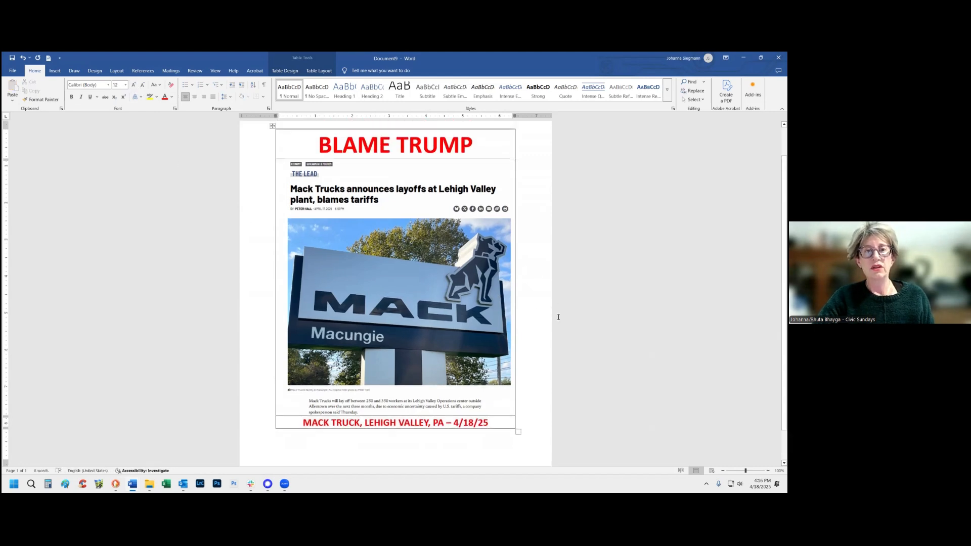
Remove all borders from the whole meme table
click(294, 139)
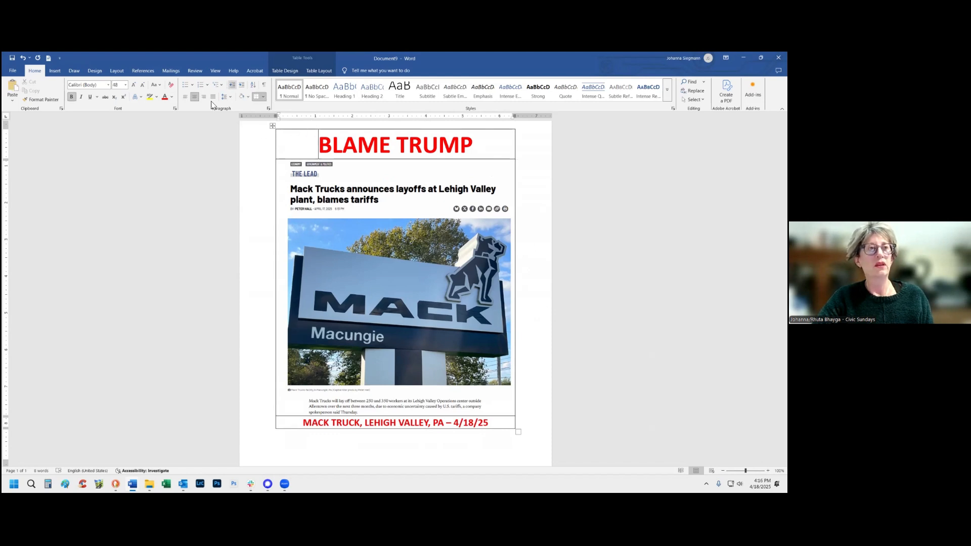
click(273, 126)
click(263, 97)
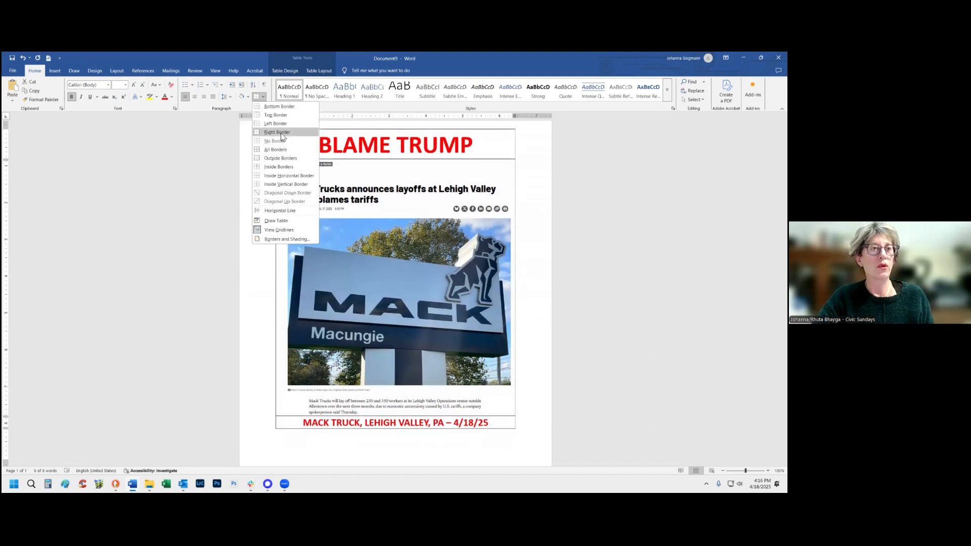
click(280, 133)
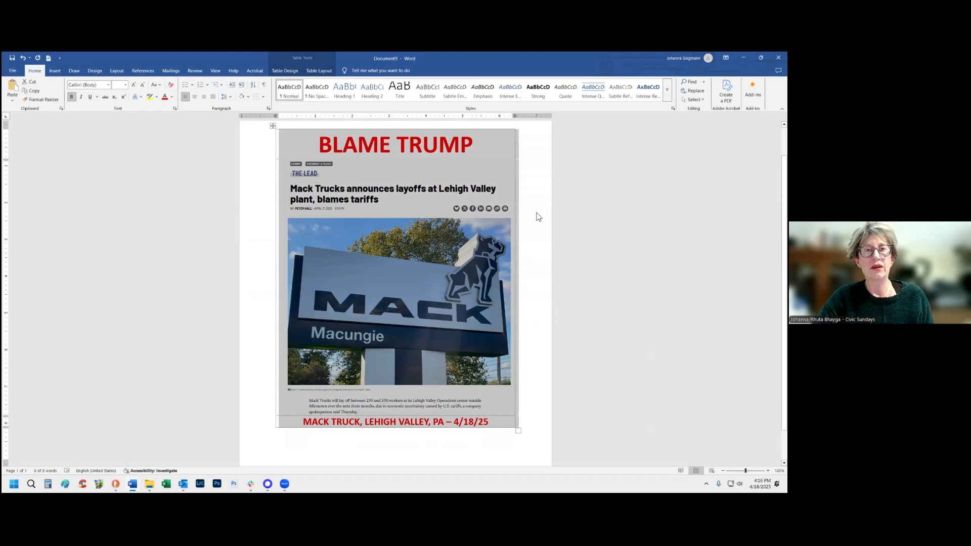
click(522, 208)
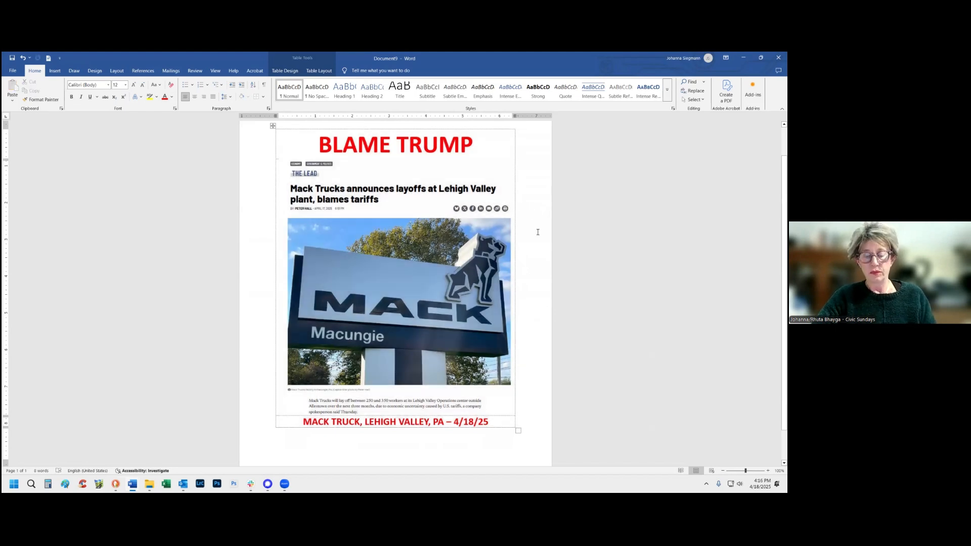
scroll(527, 226, up, 1)
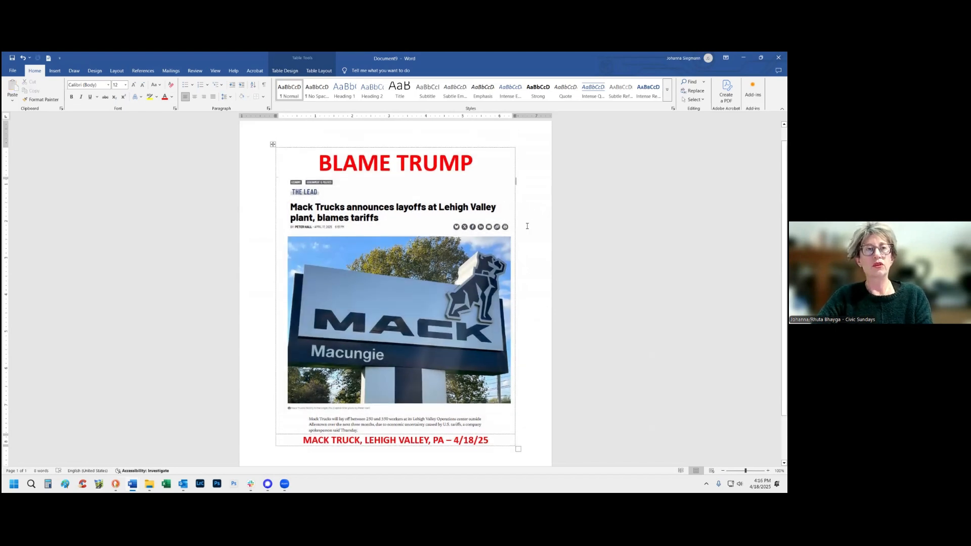
Capture a screenshot of the finished table meme, from the "BLAME TRUMP" caption through the Mack Truck caption
click(589, 444)
scroll(598, 431, down, 1)
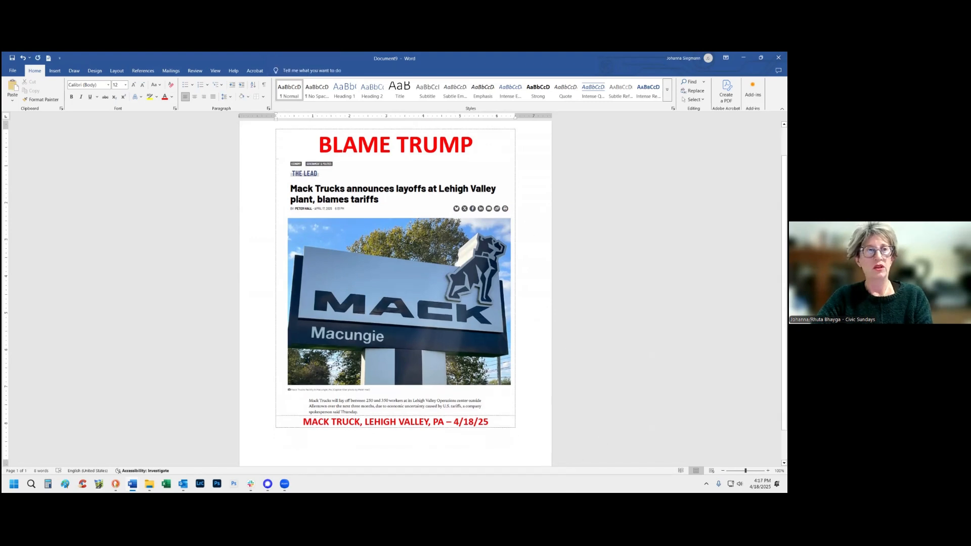
key(super+shift+s)
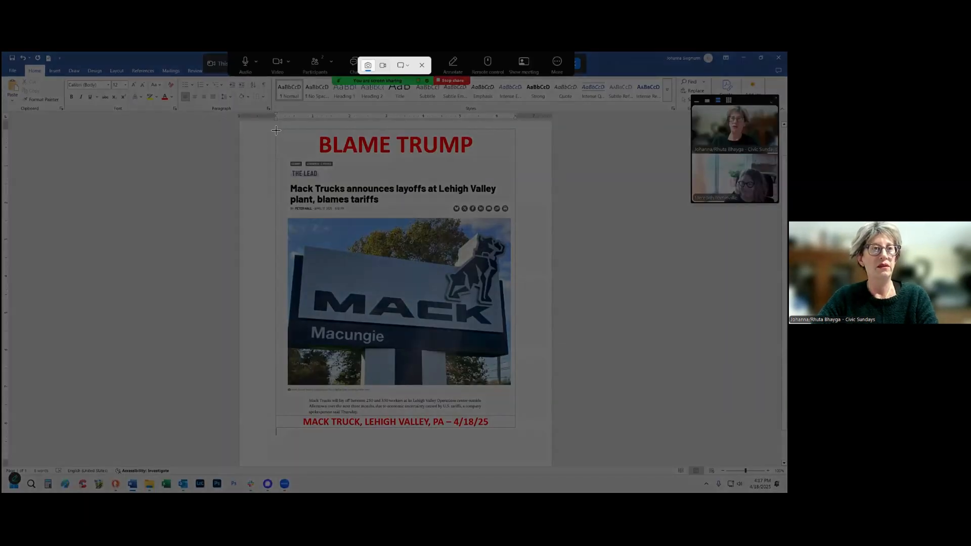
drag(276, 130, 514, 429)
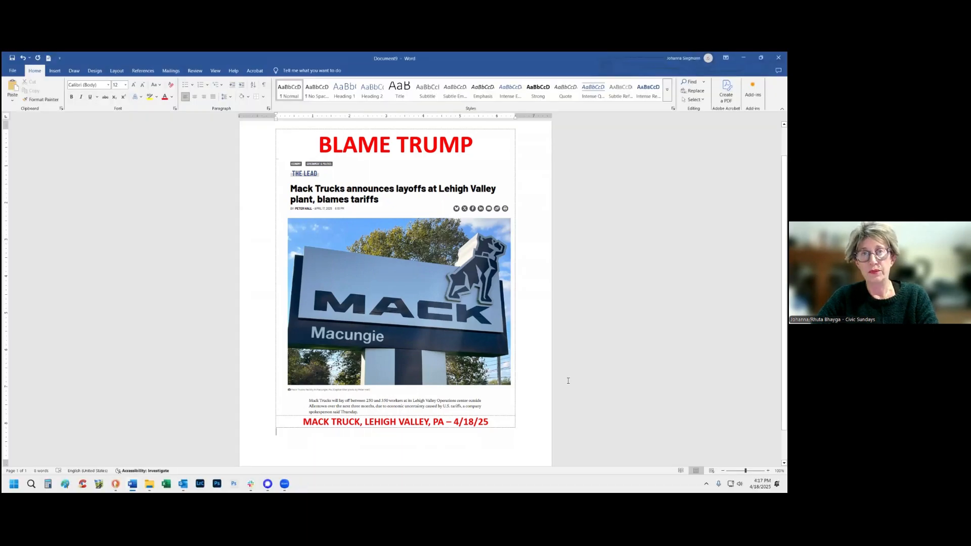
Switch to the article in the browser and capture a screenshot from its "The Lead" label through the photo's caption
key(alt+Tab)
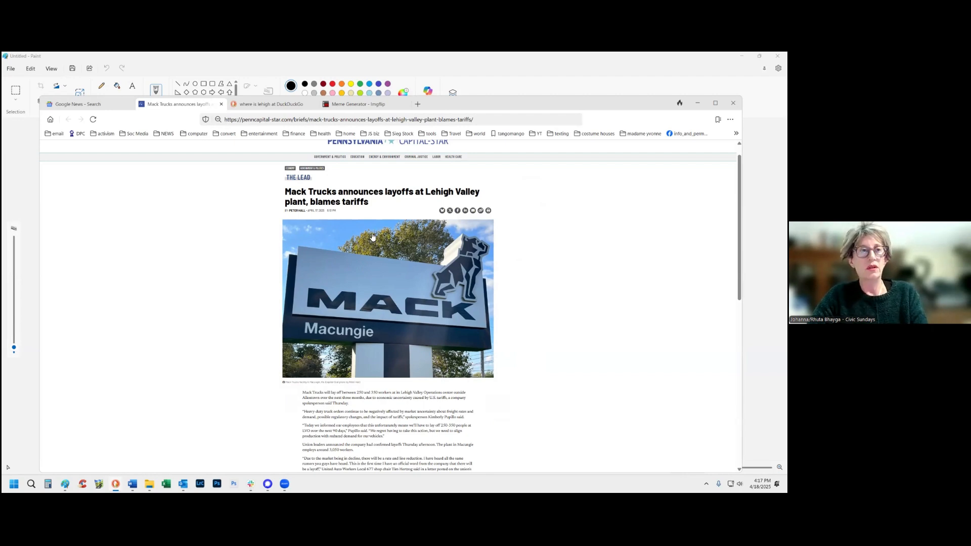
key(super+shift+s)
drag(278, 162, 497, 387)
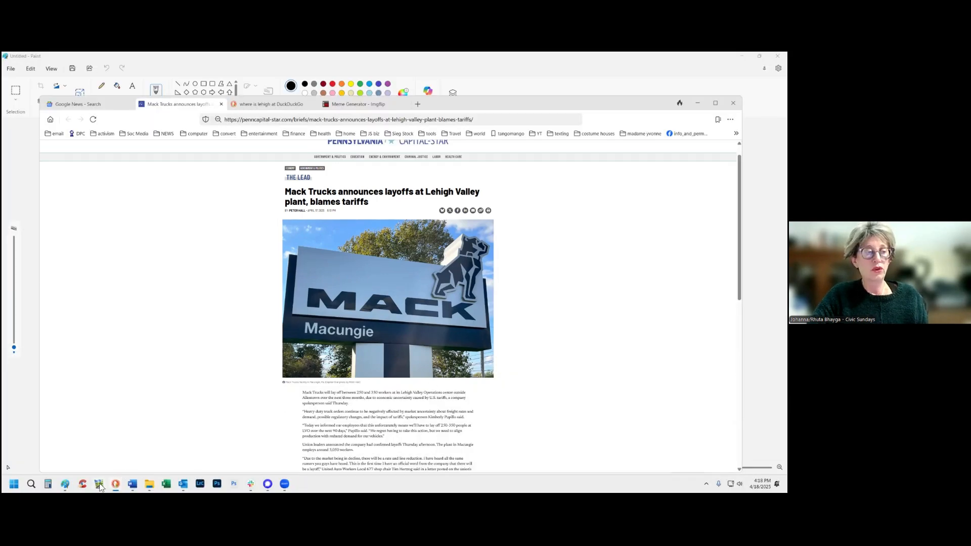
Switch to Paint, paste the article screenshot, and extend the canvas upward to about 820 px high, leaving blank space above the article
click(64, 484)
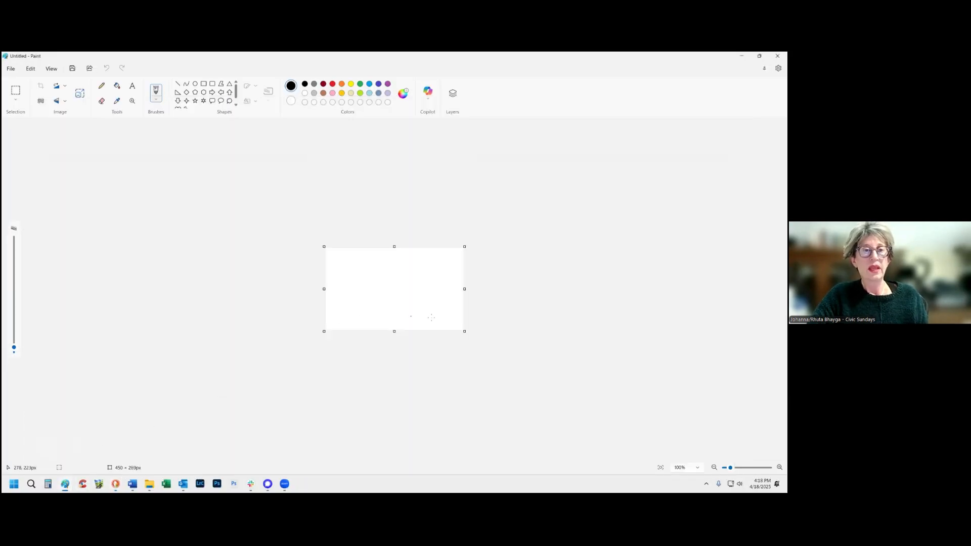
key(ctrl+v)
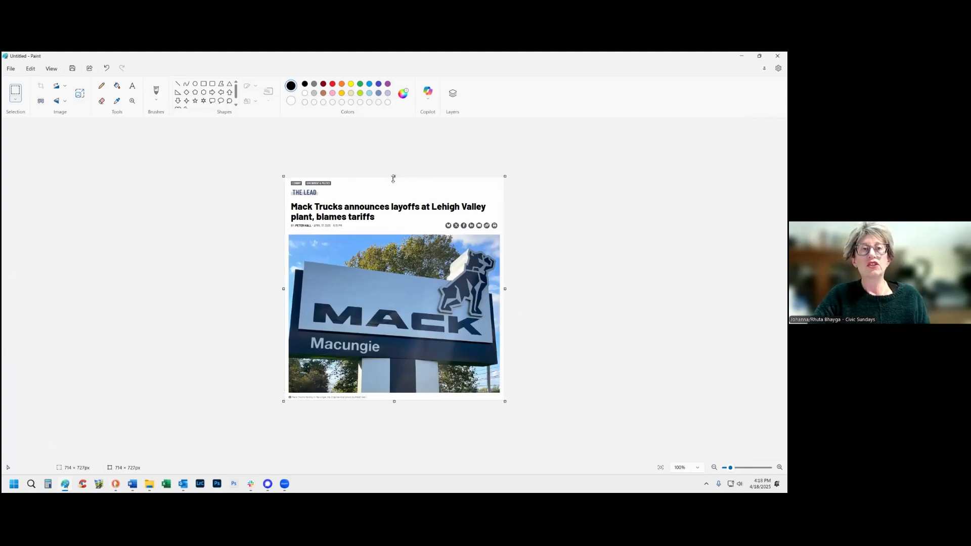
drag(394, 178, 396, 149)
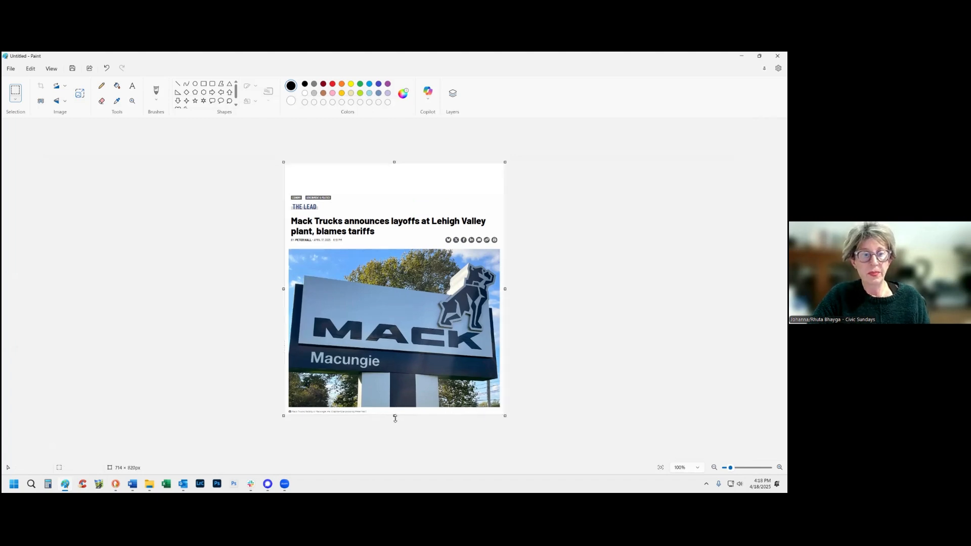
Extend the canvas downward to about 897 px high and add a "BLAME TRUMP" text box in the blank space above the article
drag(395, 418, 391, 439)
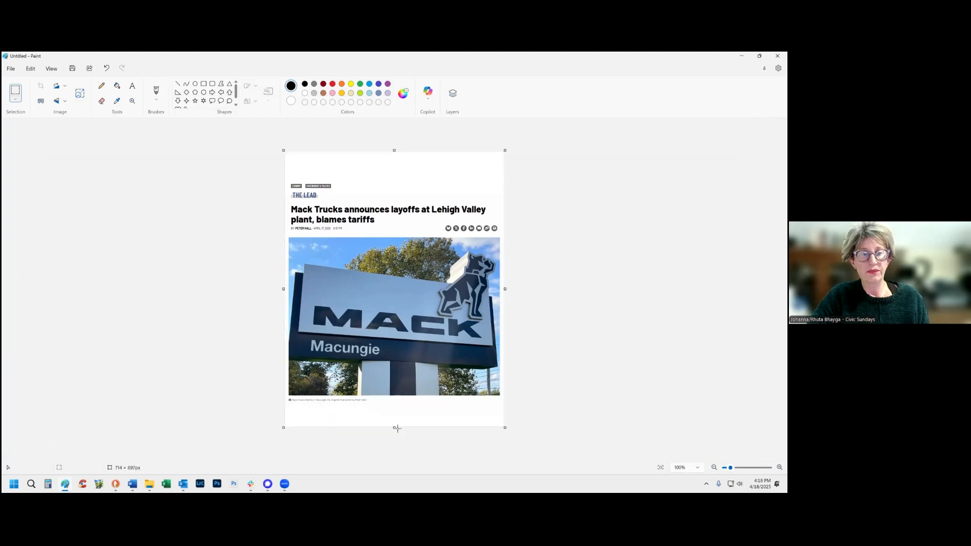
click(132, 87)
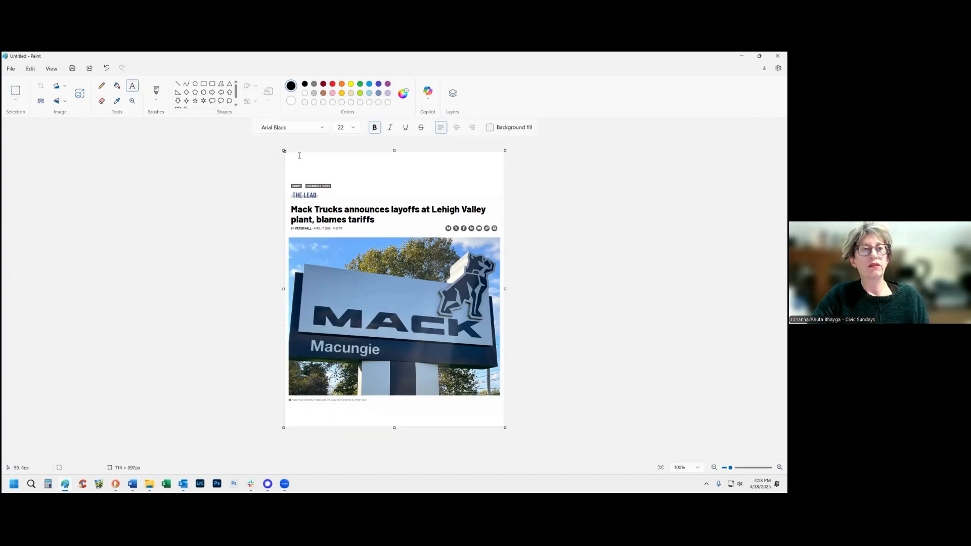
drag(325, 156, 486, 181)
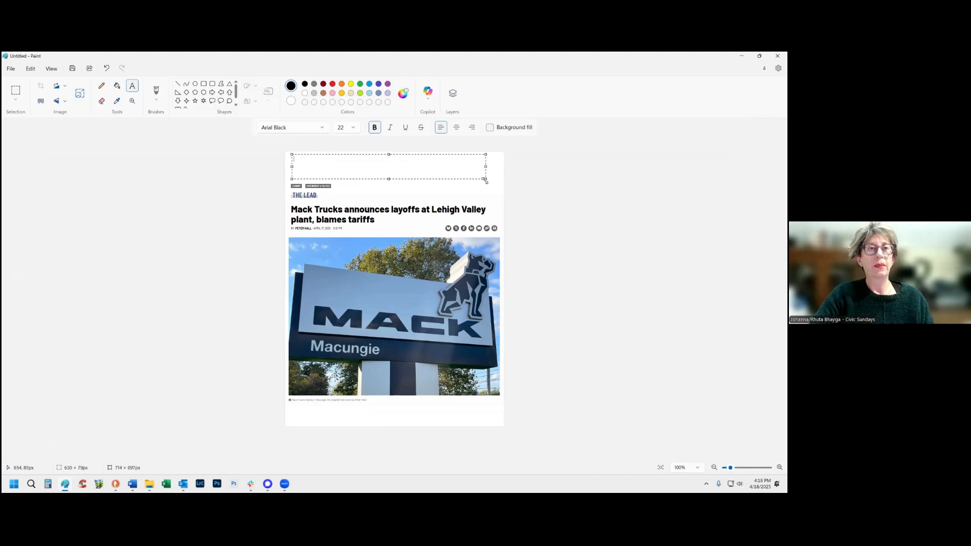
text(BLAME T)
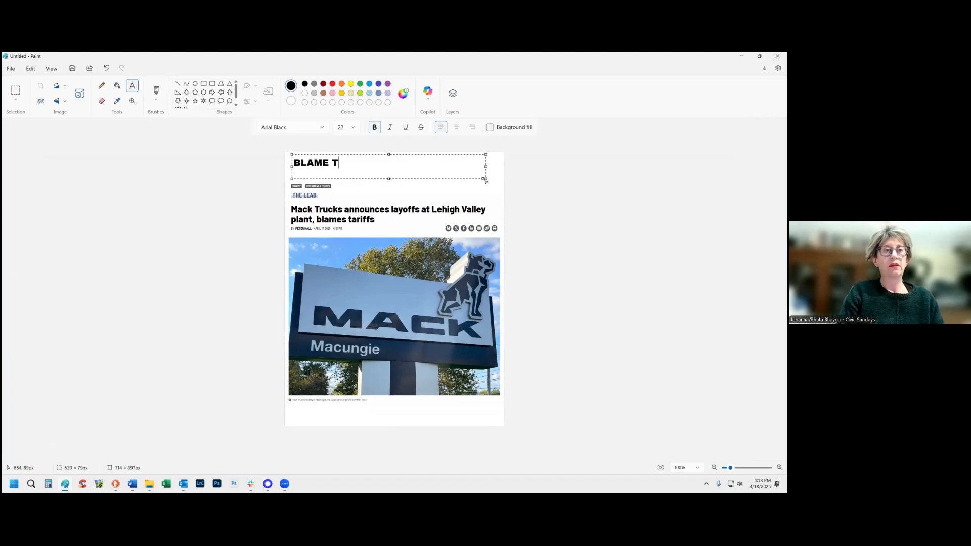
text(RUMP)
Format the "BLAME TRUMP" caption as centered red text at size 36
key(ctrl+a)
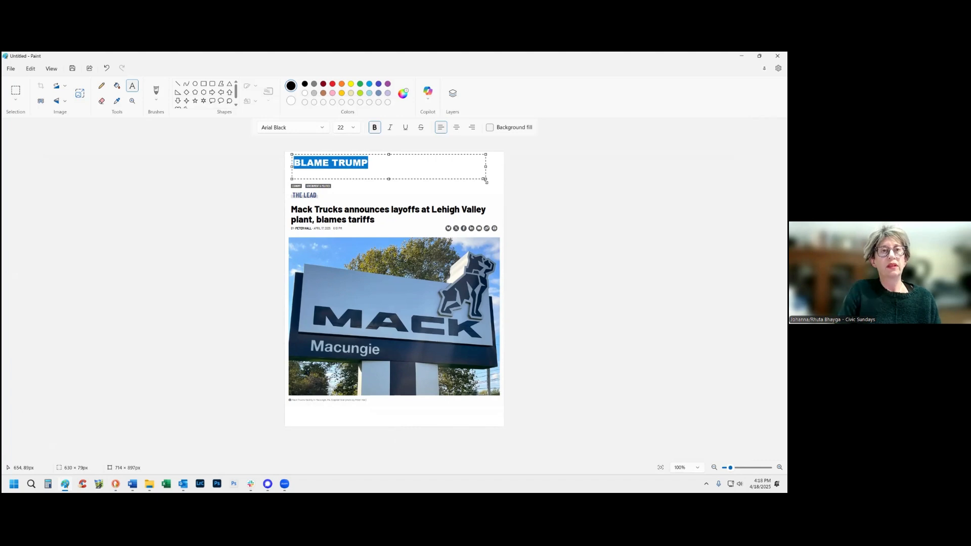
click(457, 129)
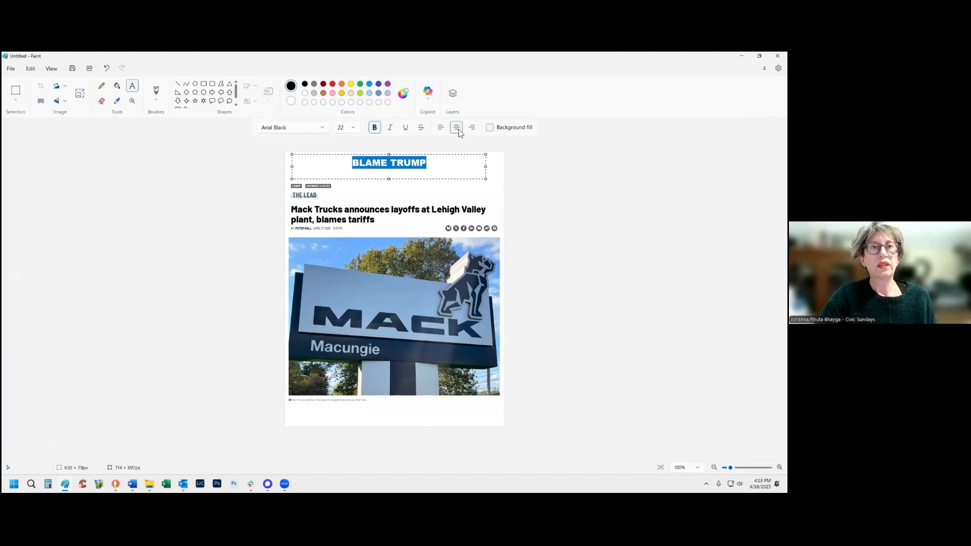
click(332, 92)
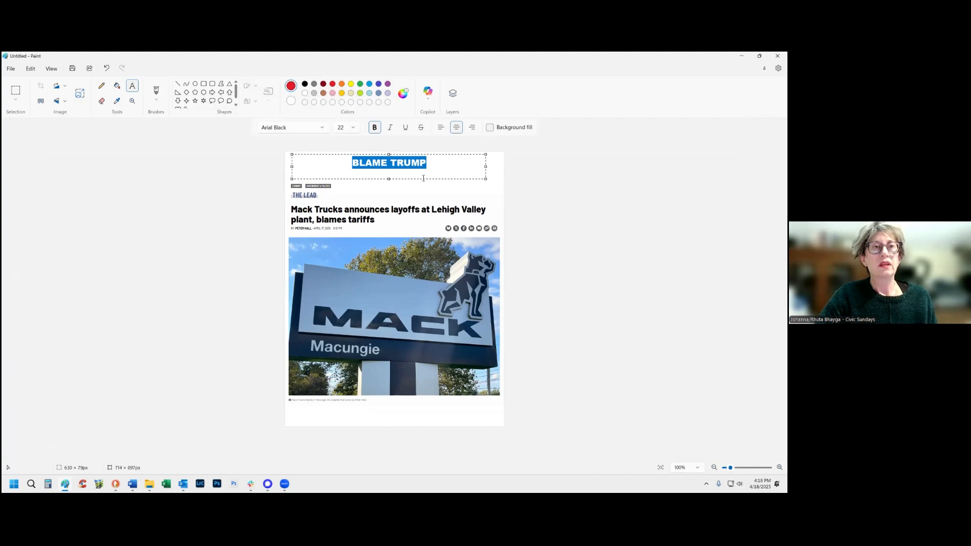
click(352, 127)
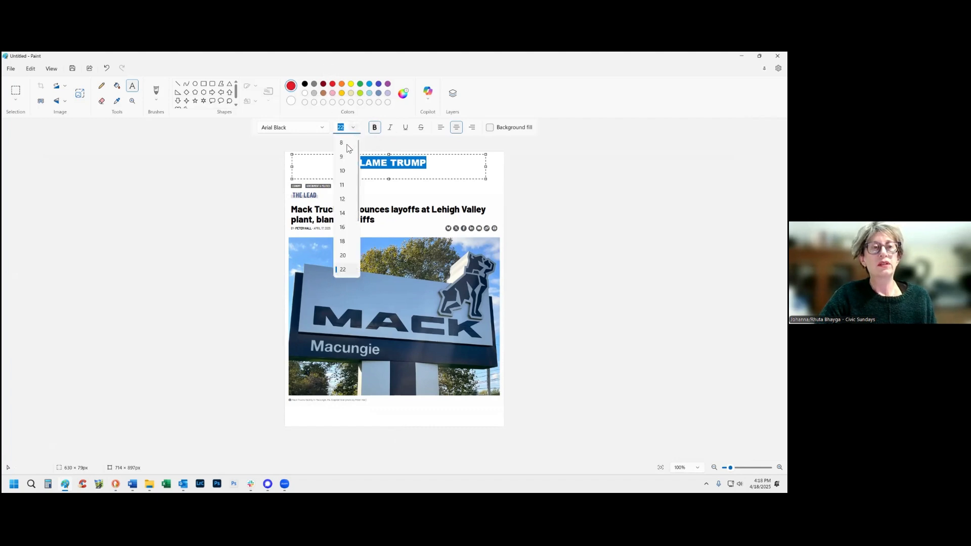
scroll(342, 223, down, 2)
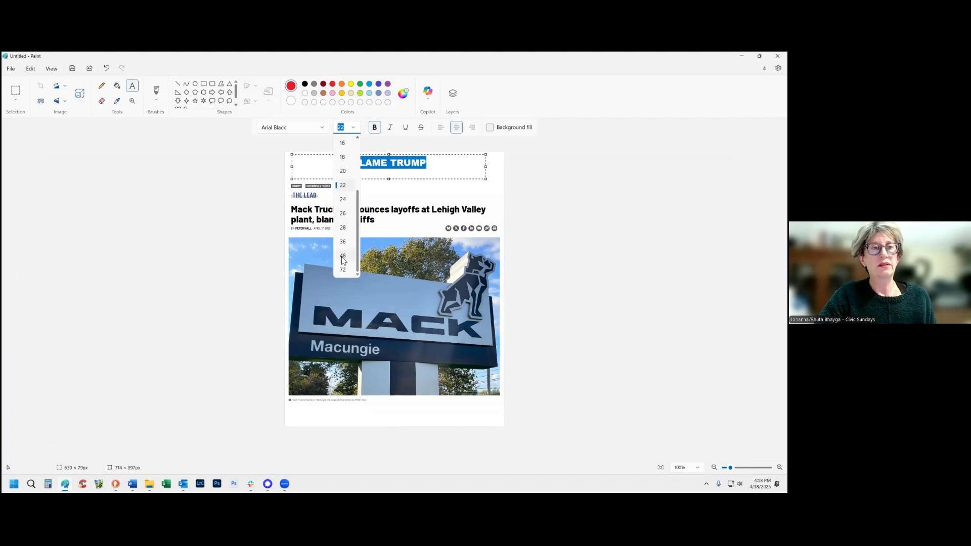
click(341, 240)
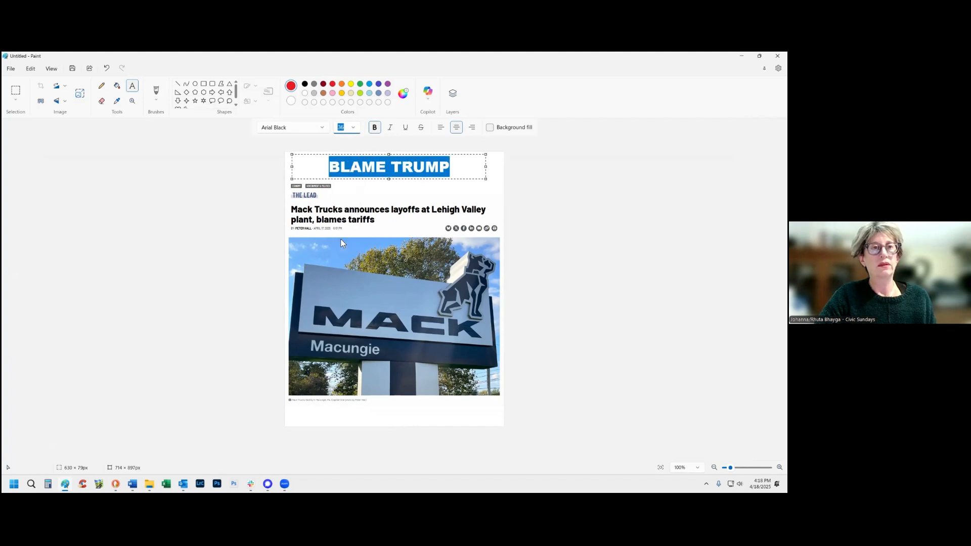
click(469, 165)
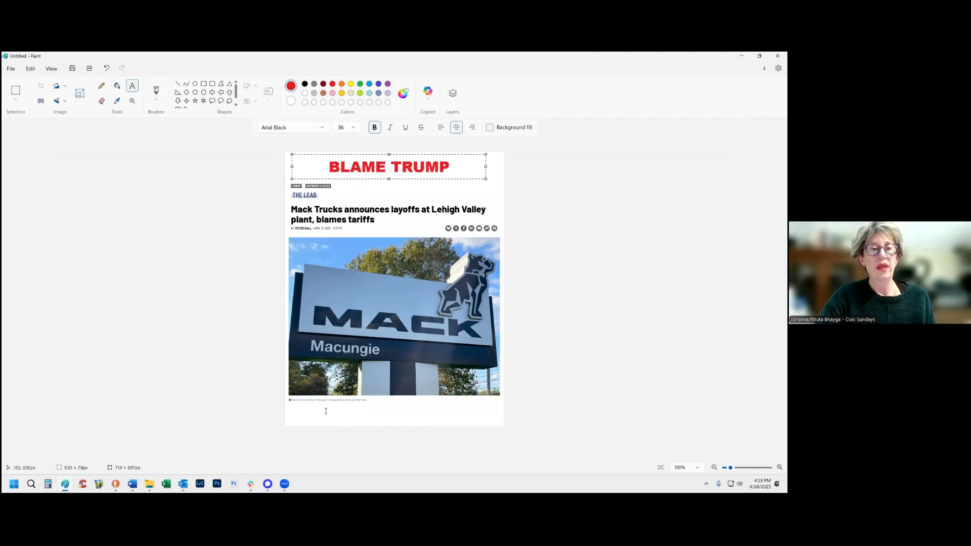
Add a "MACK TRUCK" caption in the blank space below the photo and set its font size to 24
drag(292, 406, 496, 423)
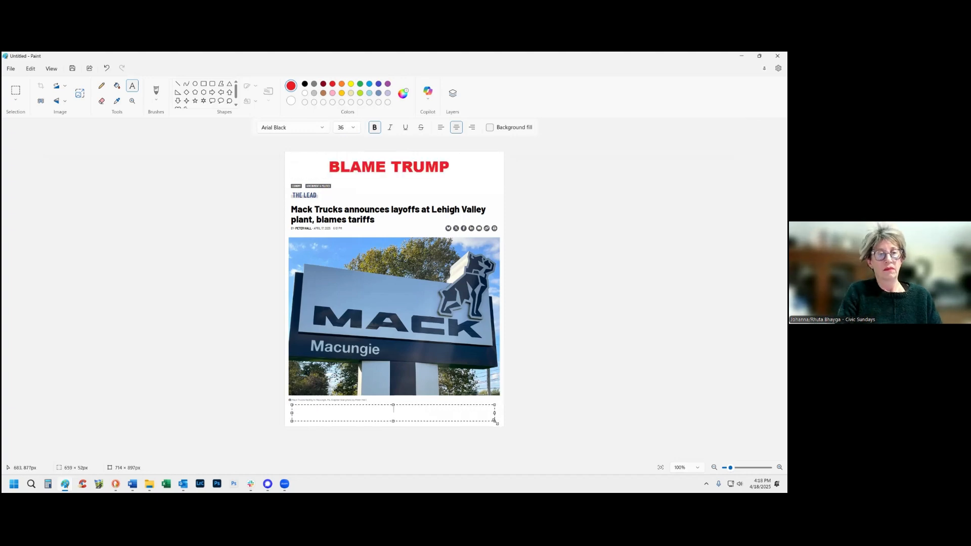
text(MACK TRUCK)
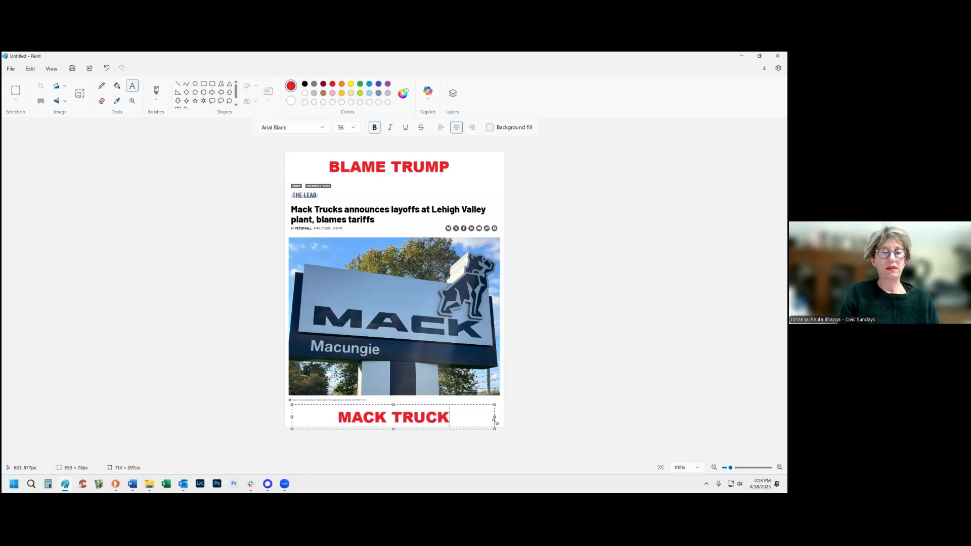
key(ctrl+a)
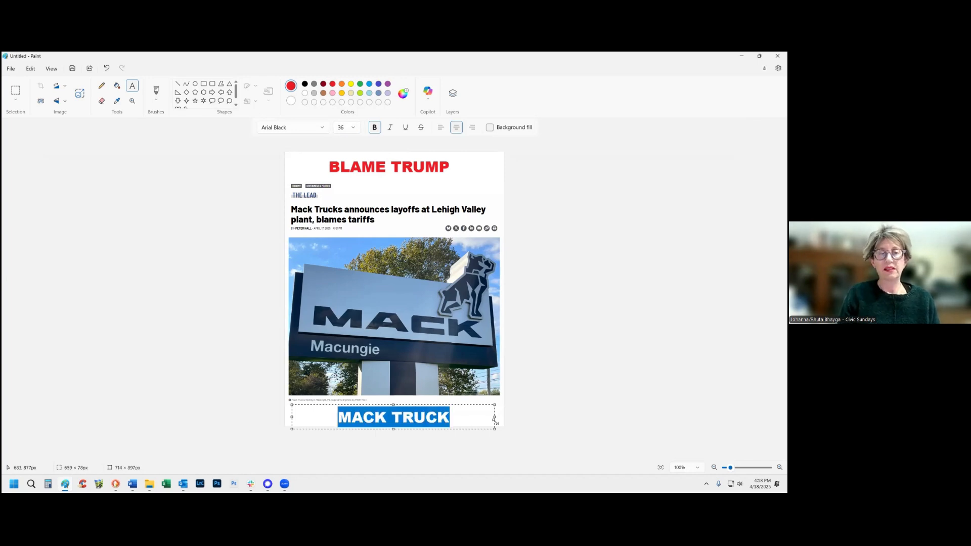
click(351, 128)
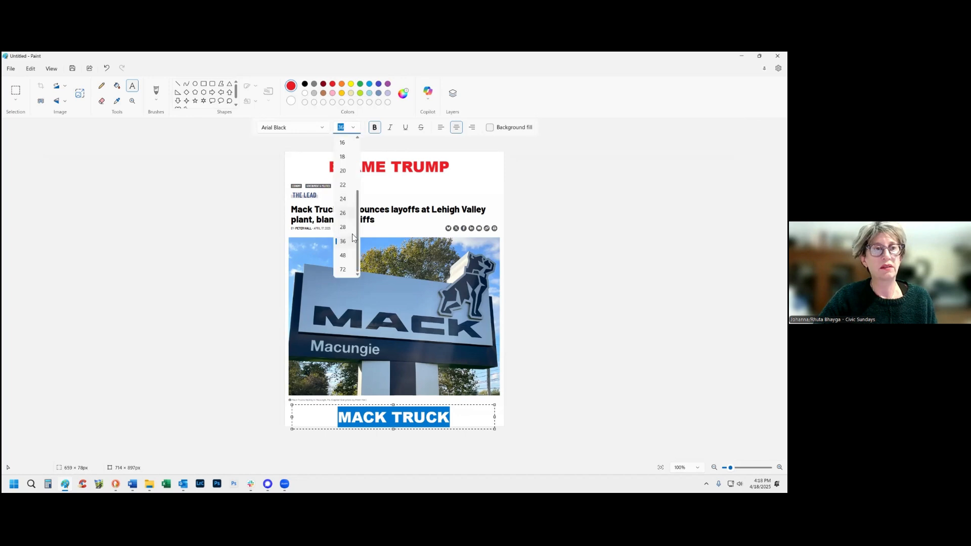
click(344, 200)
click(447, 417)
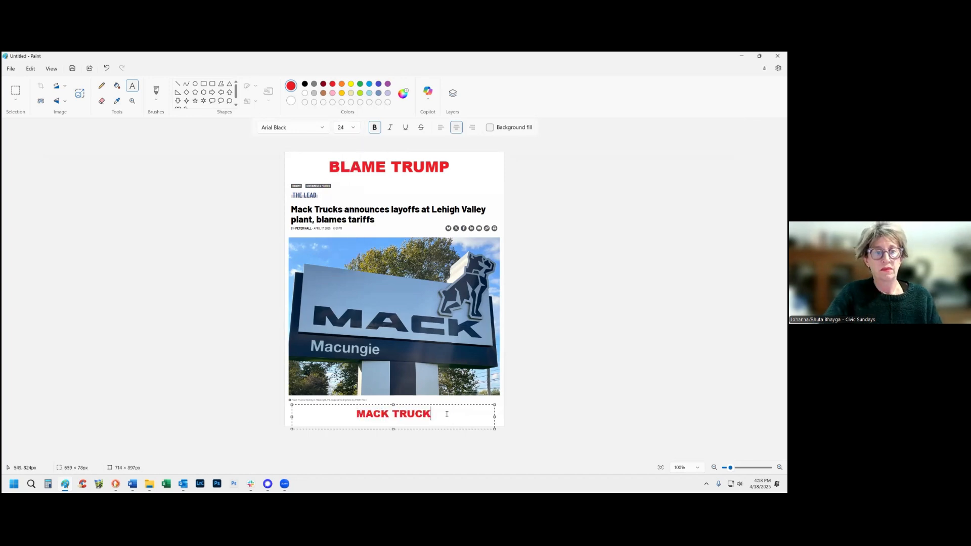
Complete the caption below the photo so it reads "MACK TRUCK, LEHIGH VALLEY, PA 4-18-25"
text(, LEH)
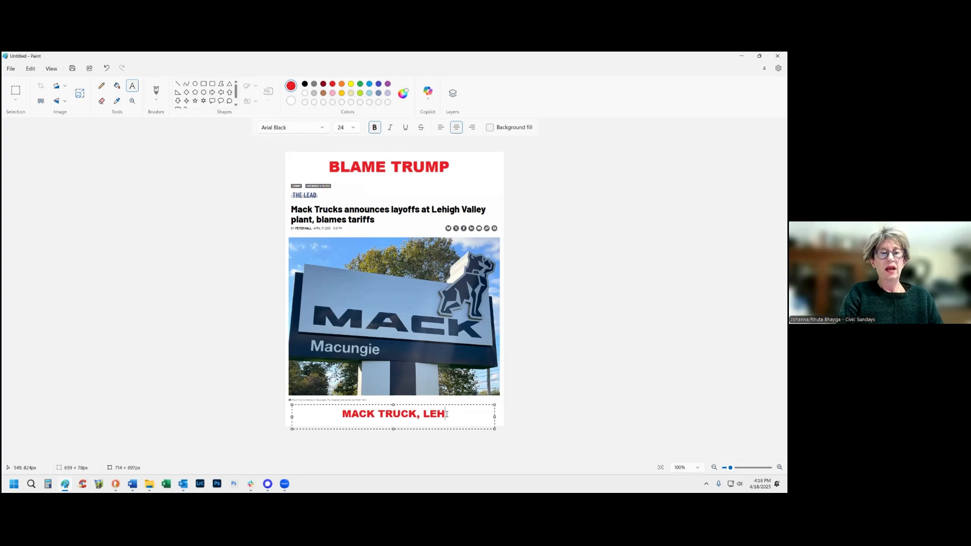
text(IGH VALLEY, P)
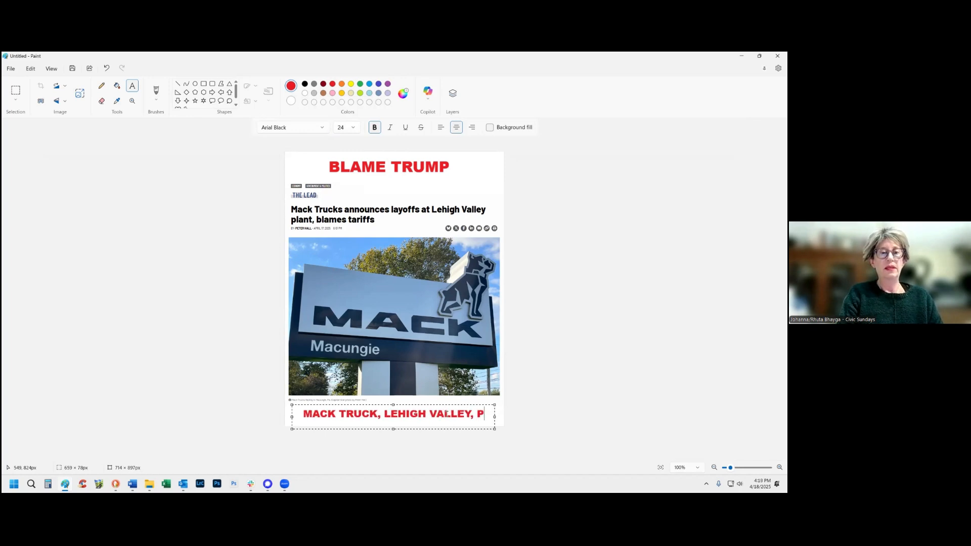
text(A 4)
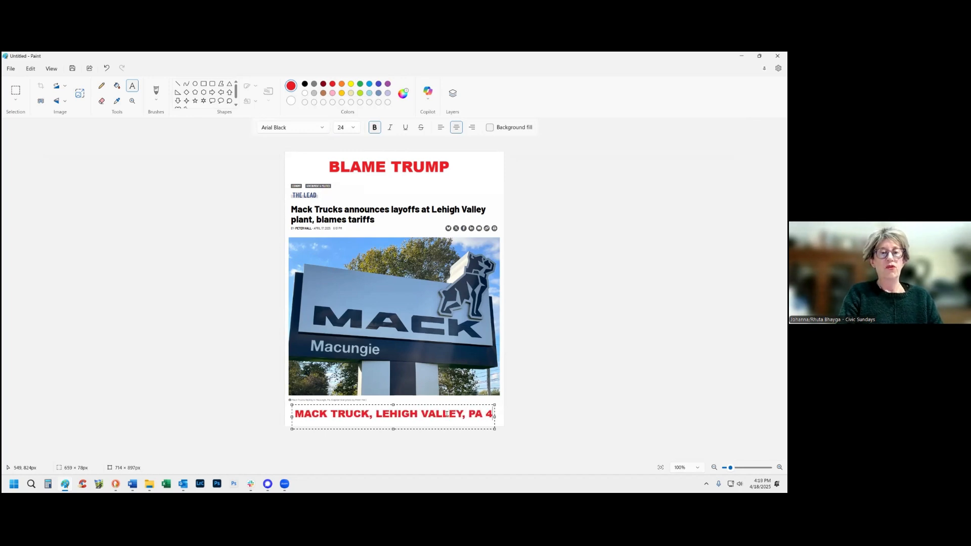
text(-16/25)
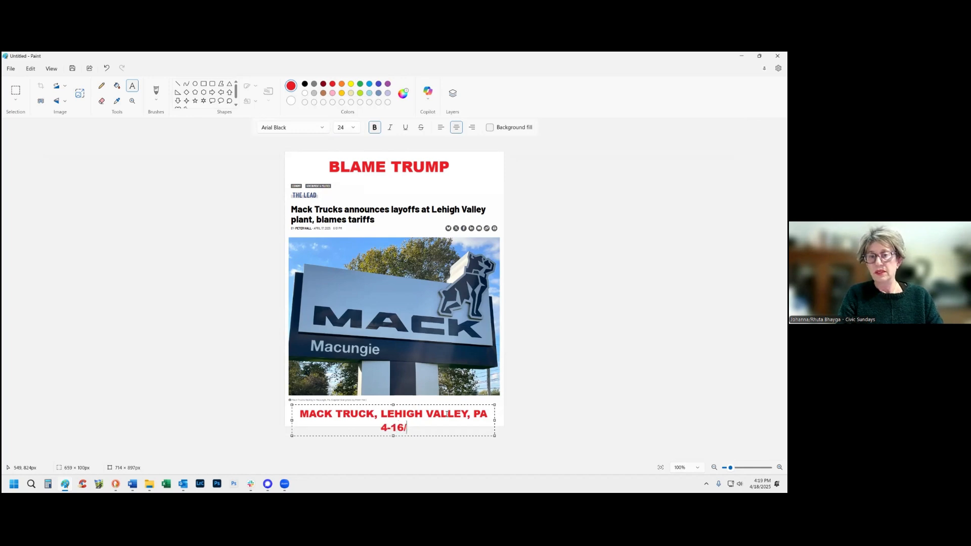
key(BackSpace)
key(BackSpace)
key(BackSpace)
key(BackSpace)
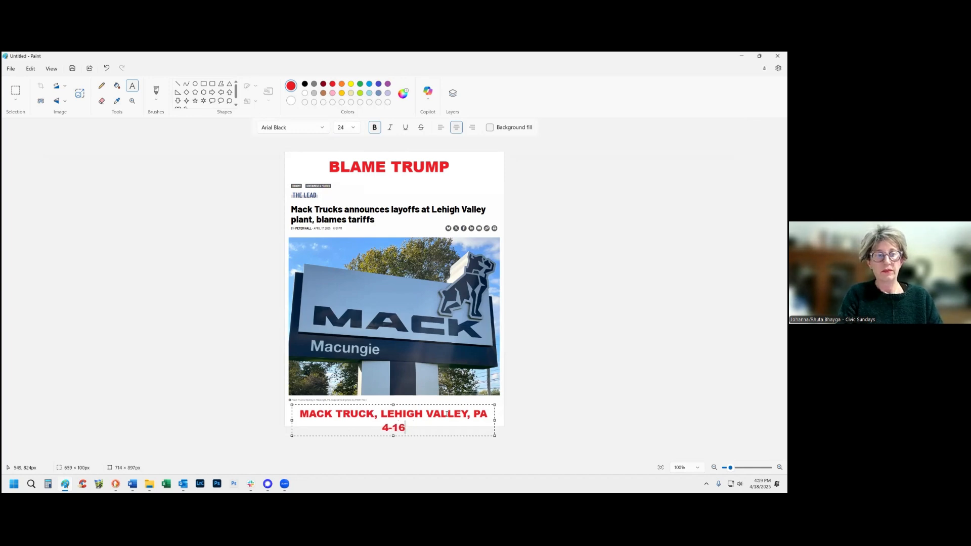
text(8-25)
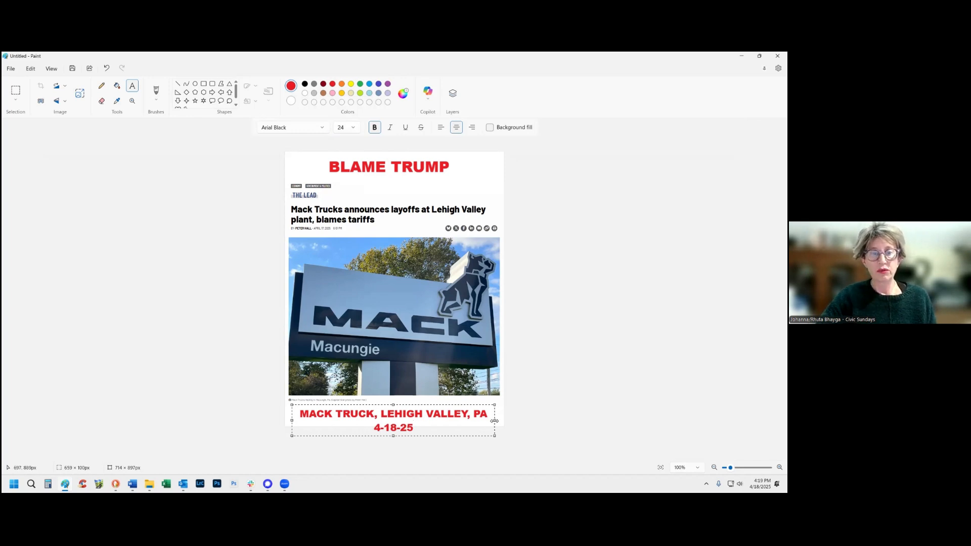
Widen the lower caption's text box to about 718 px, set its text to size 22, and place it on the canvas
drag(495, 421, 503, 416)
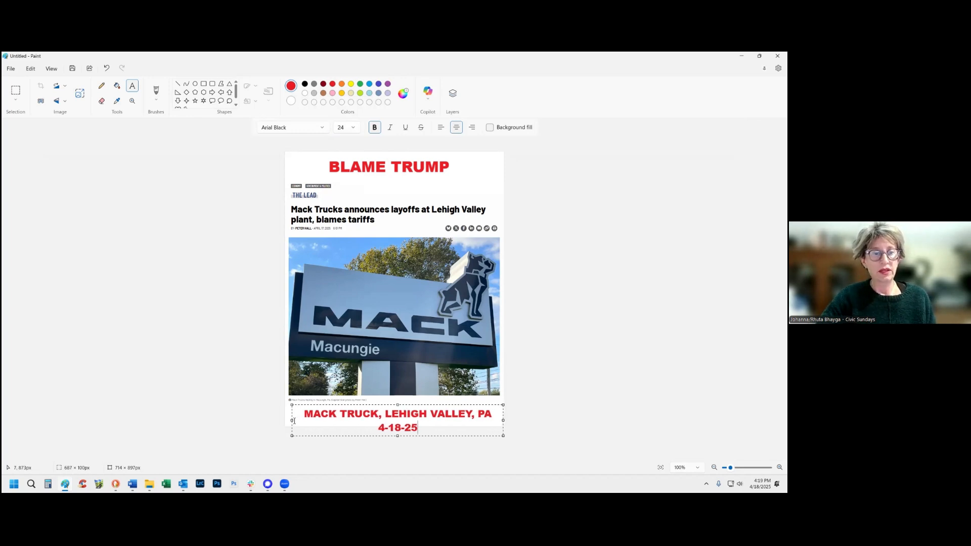
drag(292, 420, 281, 420)
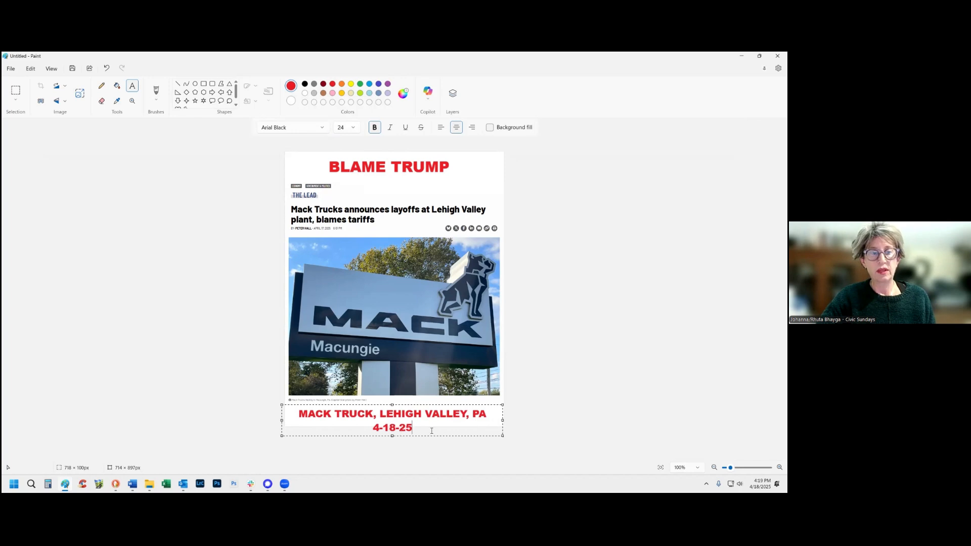
drag(432, 430, 297, 412)
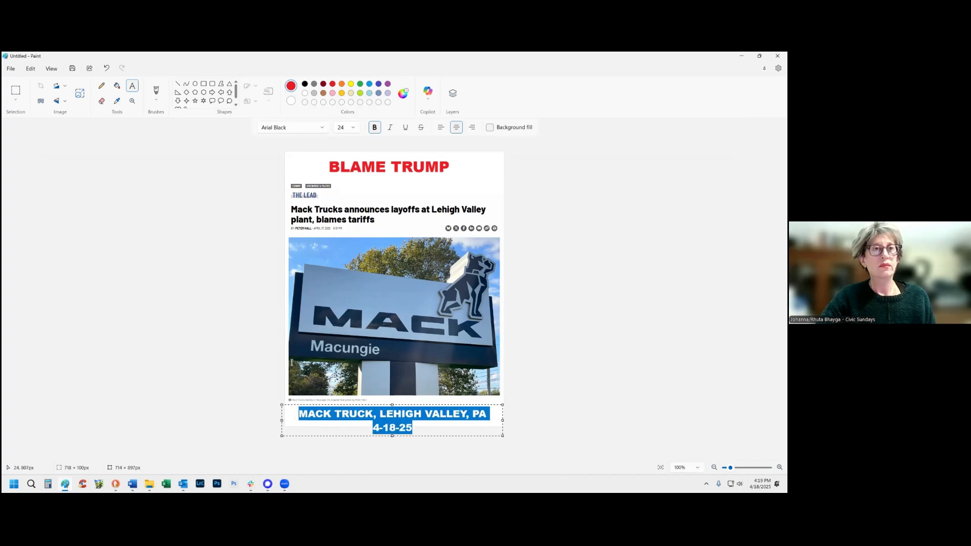
click(353, 128)
click(342, 185)
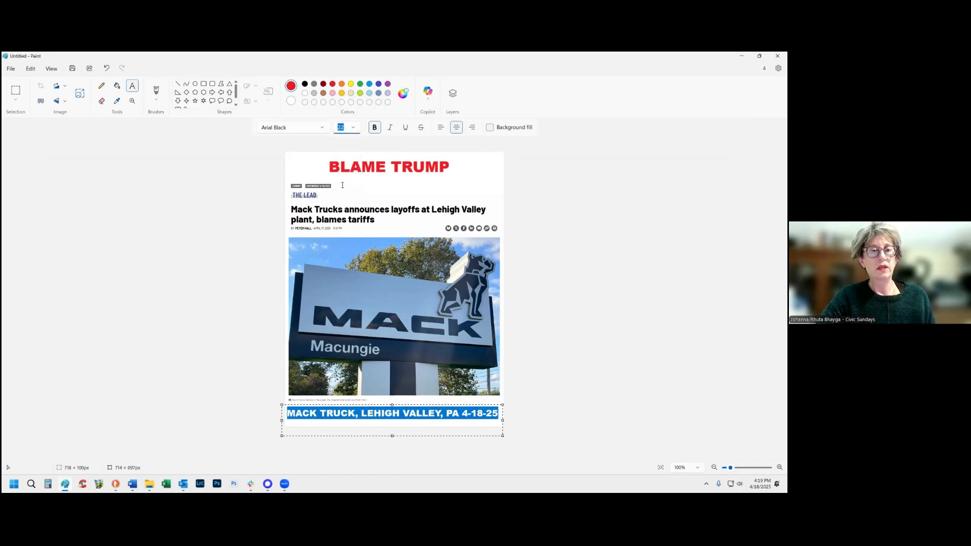
click(539, 237)
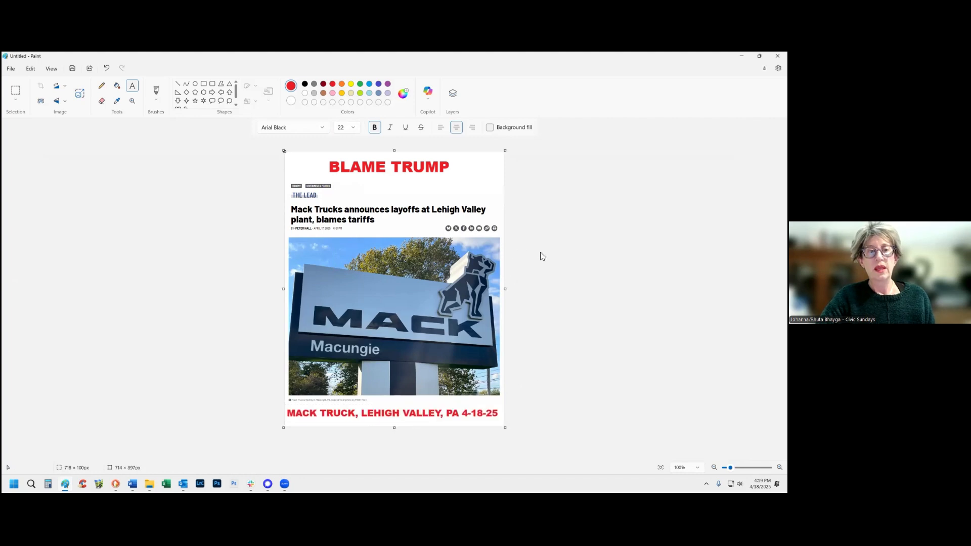